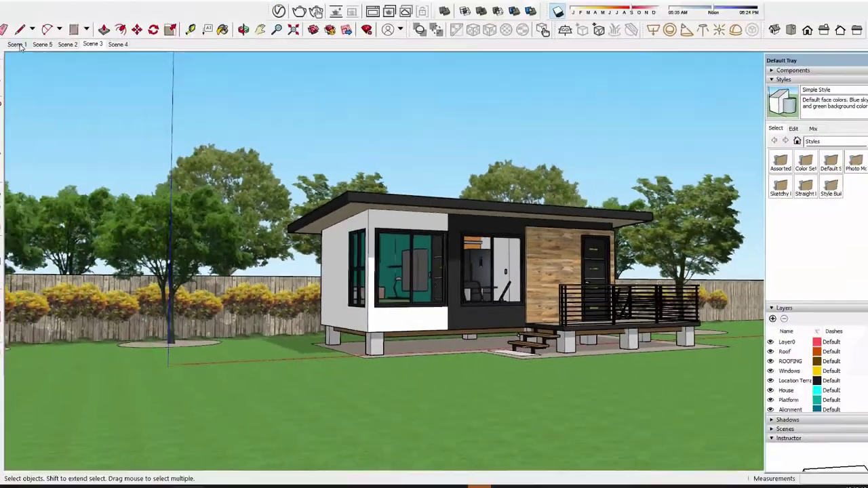
Step: Cycle through Scenes 1–4, return to Scene 3 and orbit close to the side wall
{"action": "left_click", "coordinate": [71, 58]}
{"action": "left_click", "coordinate": [92, 58]}
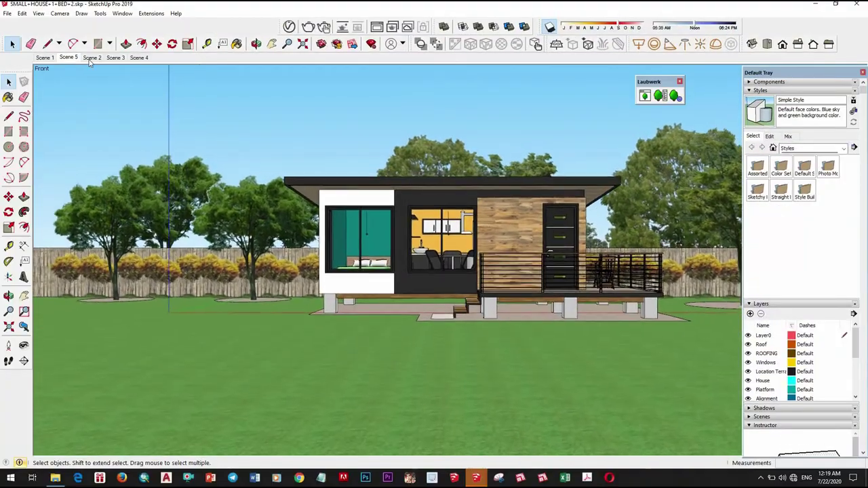
{"action": "left_click", "coordinate": [115, 58]}
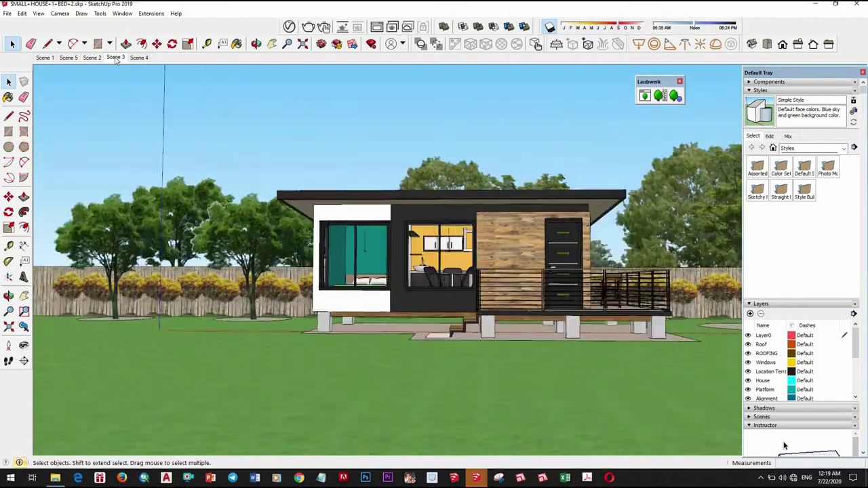
{"action": "left_click", "coordinate": [139, 58]}
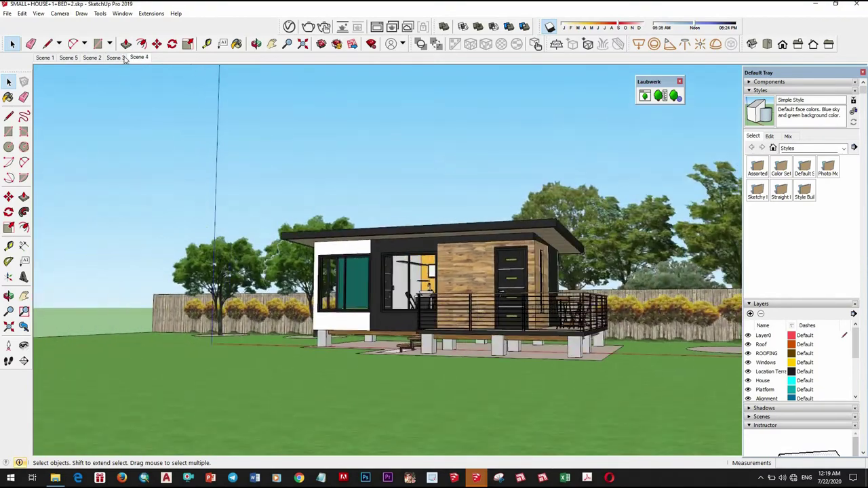
{"action": "left_click", "coordinate": [116, 57]}
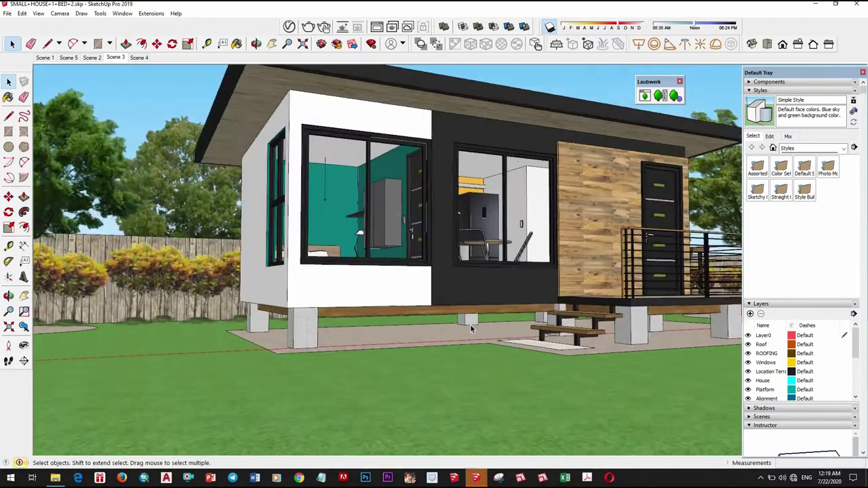
{"action": "left_click_drag", "start_coordinate": [470, 325], "coordinate": [485, 303]}
{"action": "scroll", "scroll_direction": "down", "scroll_amount": 3}
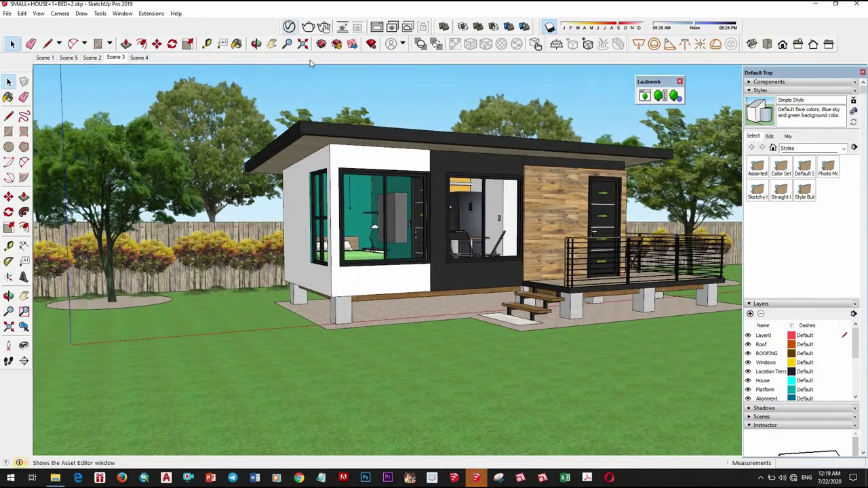
Step: Open the V-Ray Asset Editor and sample the Vegetation_Grass_Artificial material from the lawn
{"action": "left_click", "coordinate": [303, 45]}
{"action": "left_click_drag", "start_coordinate": [407, 96], "coordinate": [257, 132]}
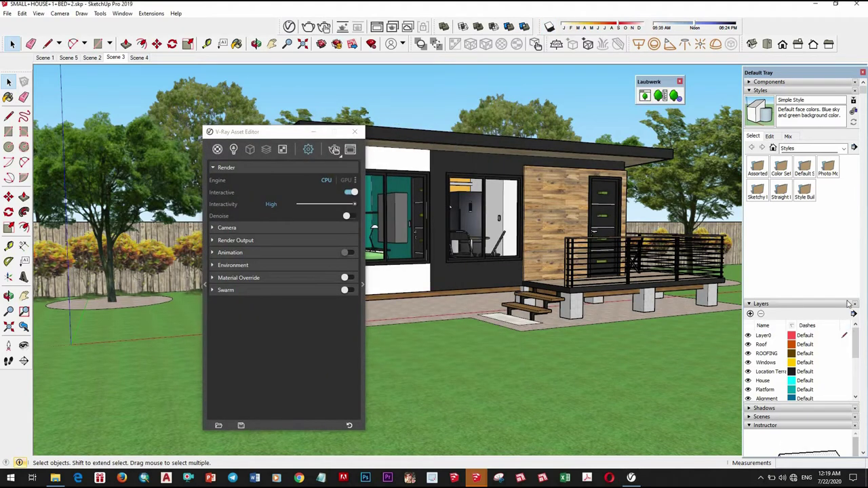
{"action": "key", "text": "b"}
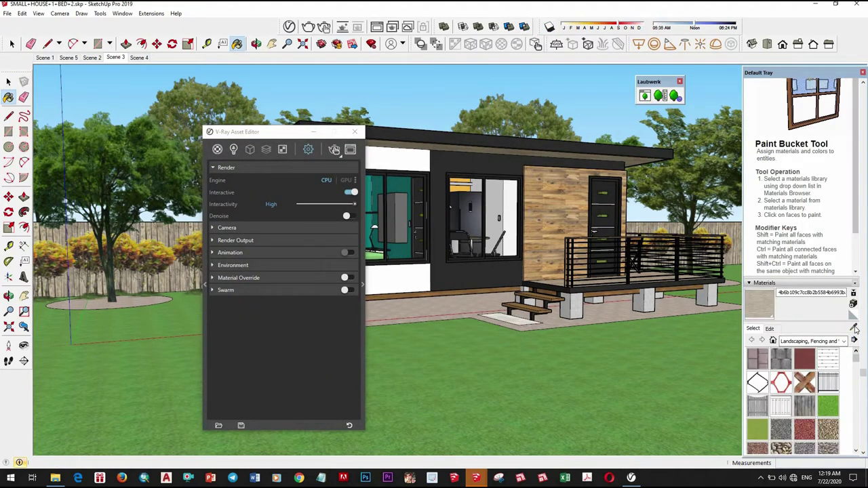
{"action": "left_click", "coordinate": [641, 333]}
{"action": "left_click", "coordinate": [217, 149]}
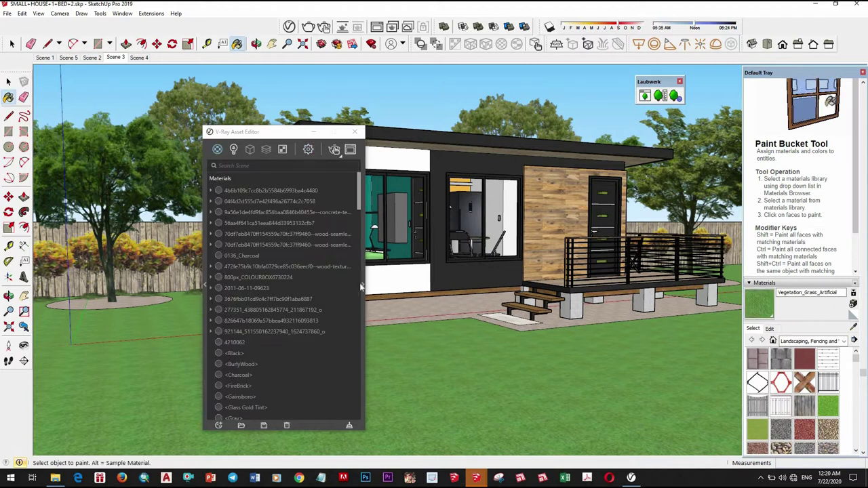
{"action": "left_click", "coordinate": [364, 281]}
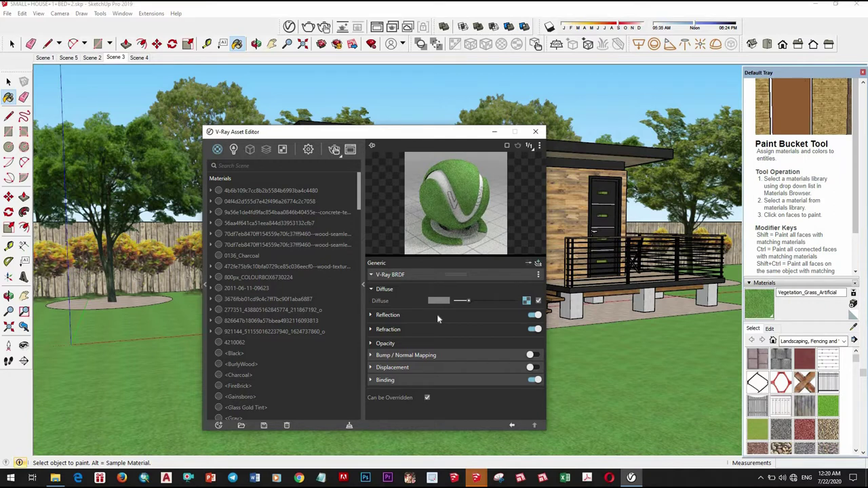
Step: Enable bump mapping on the grass material and set its reflection glossiness to 0.9
{"action": "right_click", "coordinate": [527, 302]}
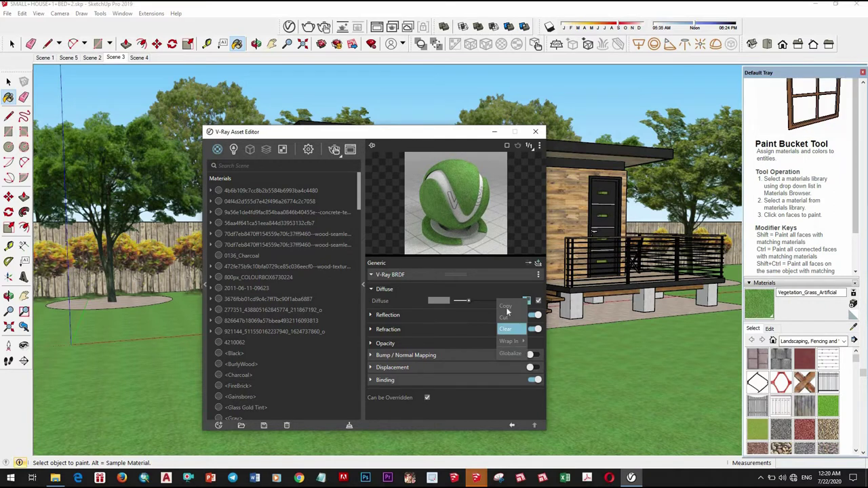
{"action": "left_click", "coordinate": [503, 352]}
{"action": "left_click", "coordinate": [528, 355]}
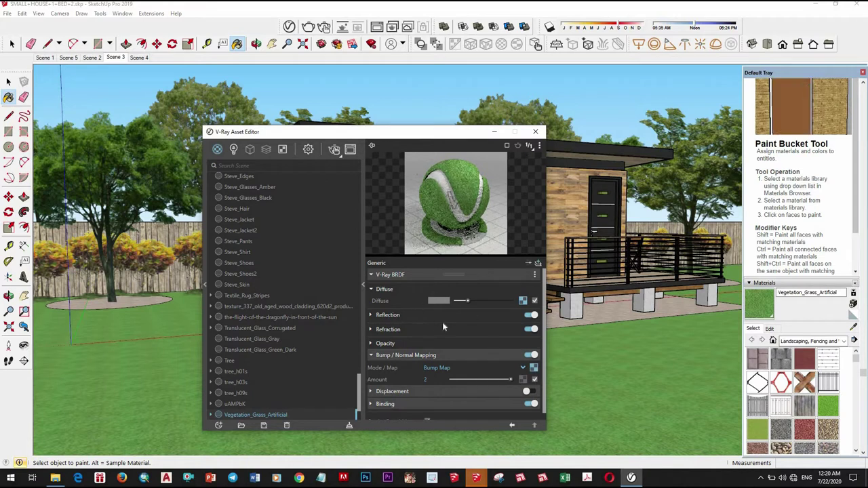
{"action": "left_click", "coordinate": [414, 315]}
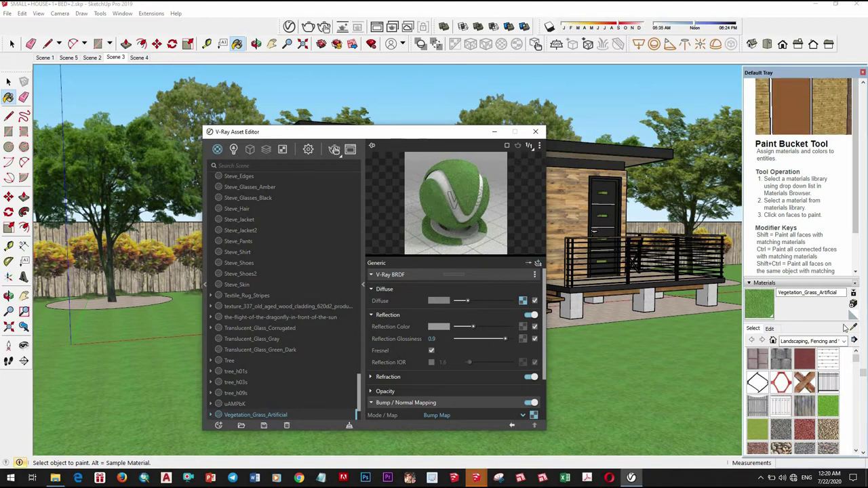
{"action": "left_click", "coordinate": [853, 327]}
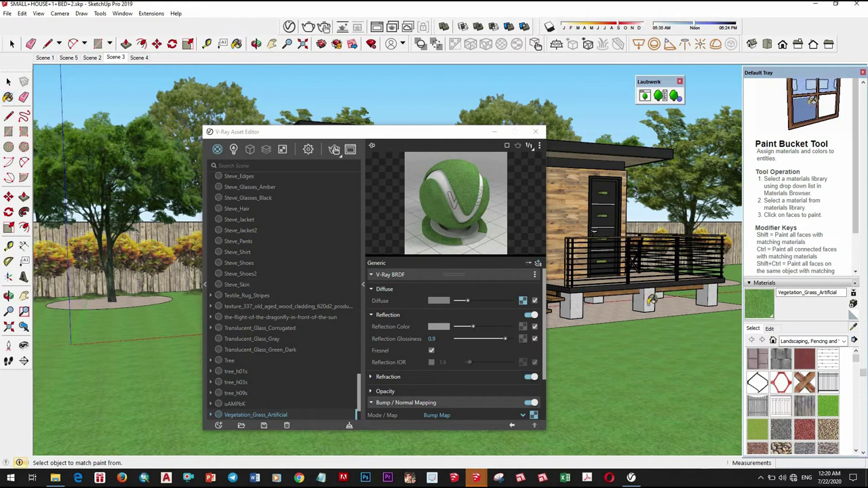
Step: Sample the concrete paving material and set its reflection glossiness to 0.9
{"action": "left_click", "coordinate": [647, 303]}
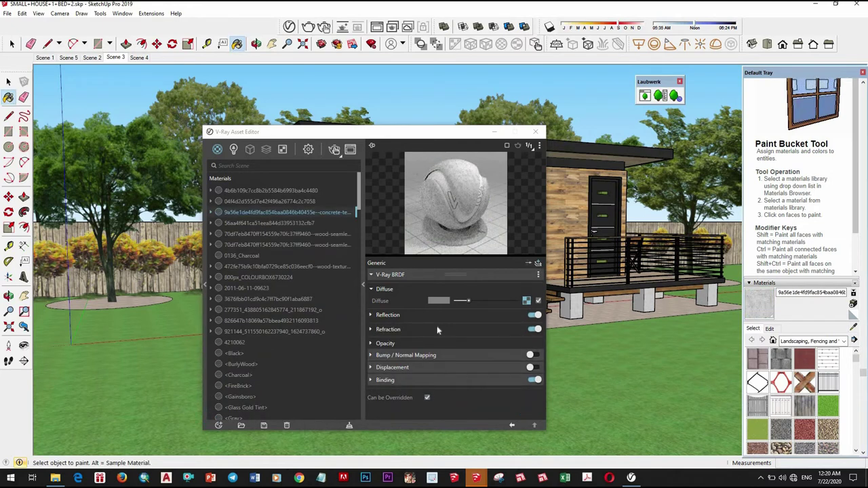
{"action": "left_click", "coordinate": [393, 314]}
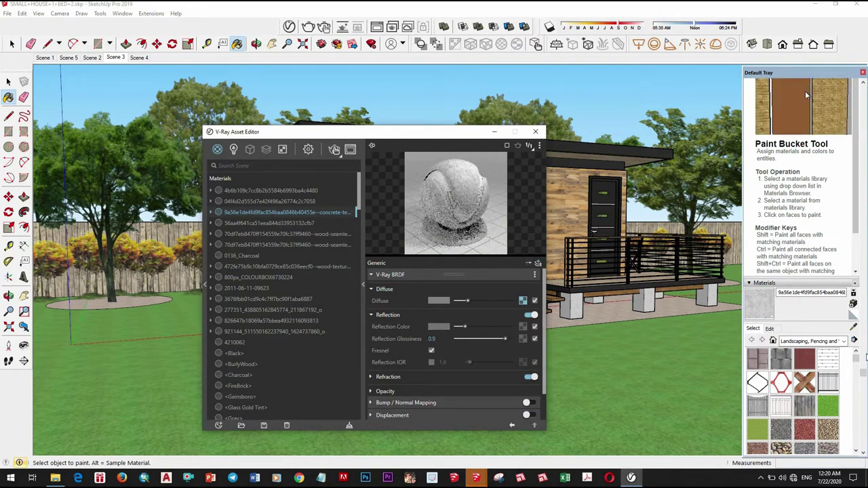
{"action": "left_click", "coordinate": [854, 327]}
Step: Sample Groundcover_Gravel_1inch, enable its bump mapping and set reflection glossiness to 0.9
{"action": "left_click", "coordinate": [609, 255]}
{"action": "scroll", "scroll_direction": "up", "scroll_amount": 3}
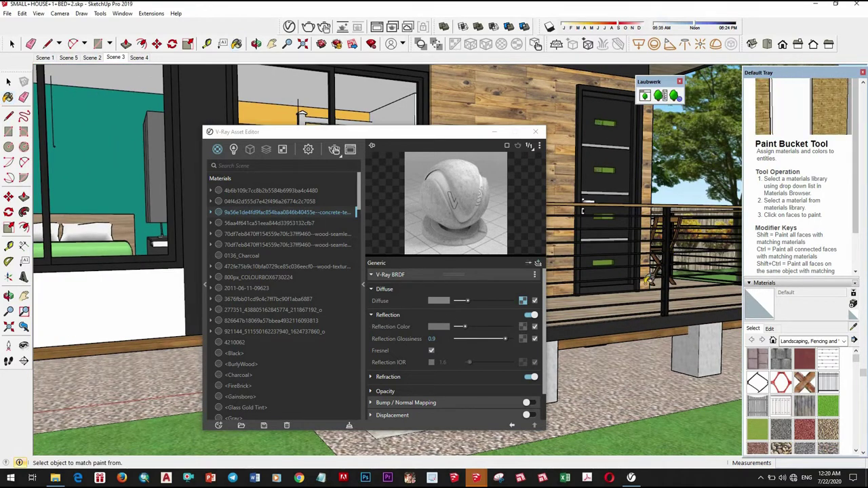
{"action": "left_click_drag", "start_coordinate": [674, 357], "coordinate": [474, 275]}
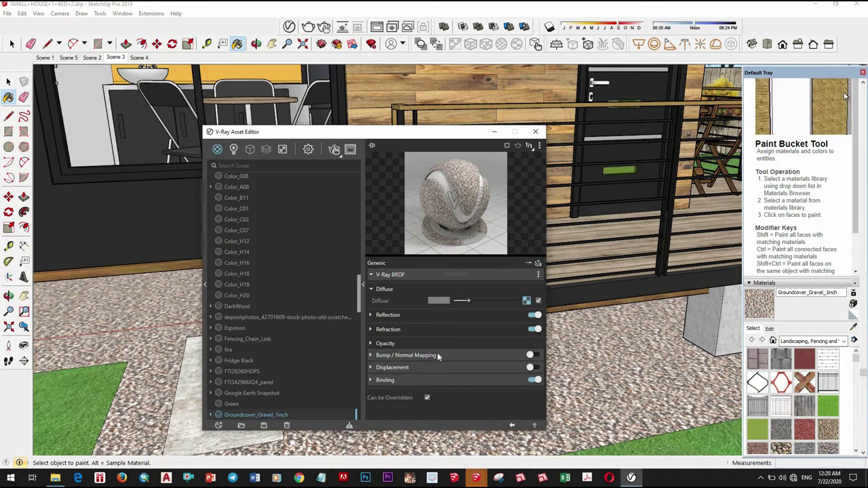
{"action": "left_click", "coordinate": [533, 356]}
{"action": "left_click", "coordinate": [530, 355]}
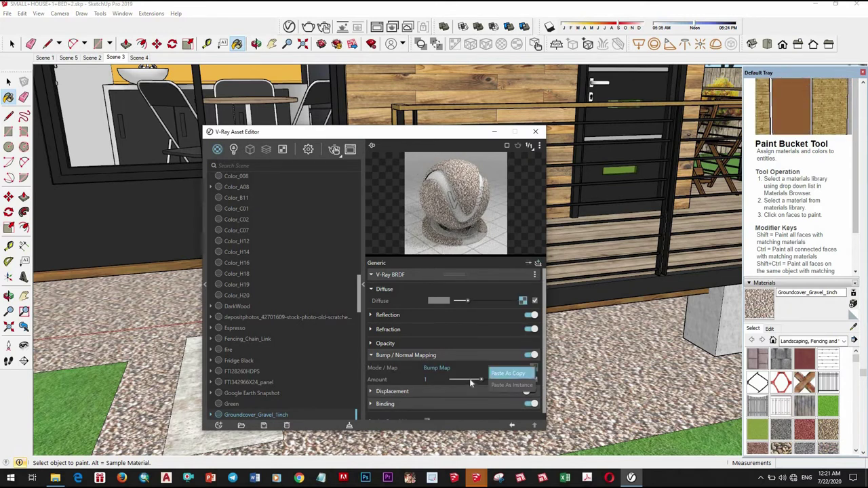
{"action": "left_click", "coordinate": [404, 315]}
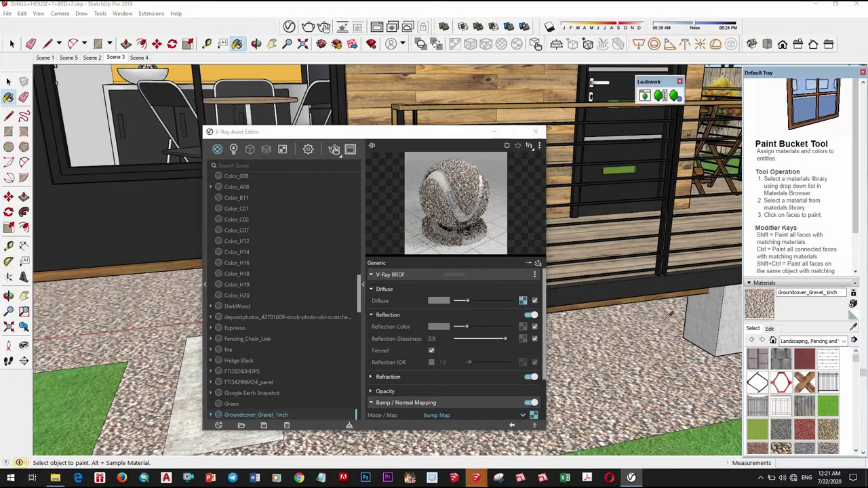
{"action": "scroll", "scroll_direction": "down", "scroll_amount": 3}
{"action": "left_click_drag", "start_coordinate": [657, 303], "coordinate": [610, 298]}
Step: Sample the black door material Color_008, brighten its reflection colour and set glossiness 0.85
{"action": "scroll", "scroll_direction": "up", "scroll_amount": 3}
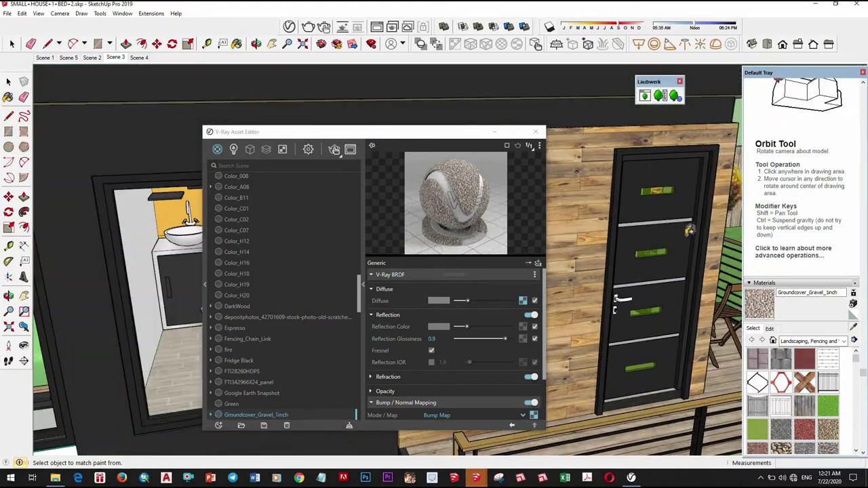
{"action": "left_click", "coordinate": [638, 285]}
{"action": "left_click", "coordinate": [407, 314]}
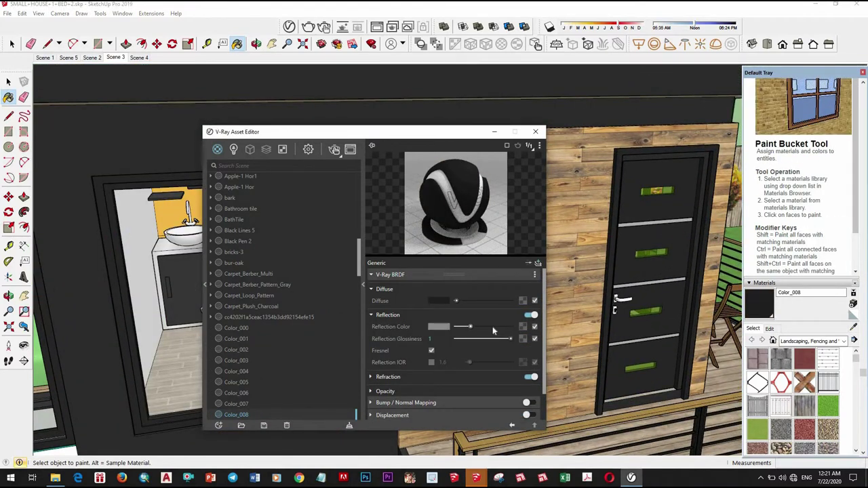
{"action": "left_click_drag", "start_coordinate": [456, 327], "coordinate": [485, 328]}
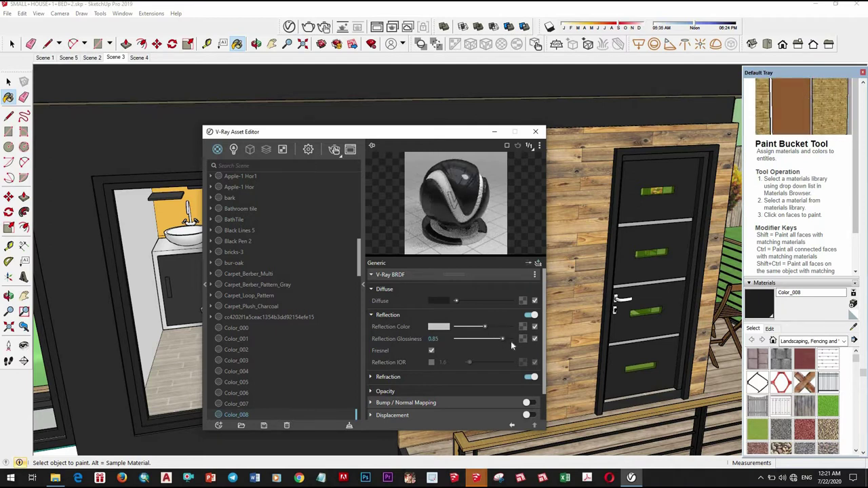
{"action": "left_click", "coordinate": [492, 327]}
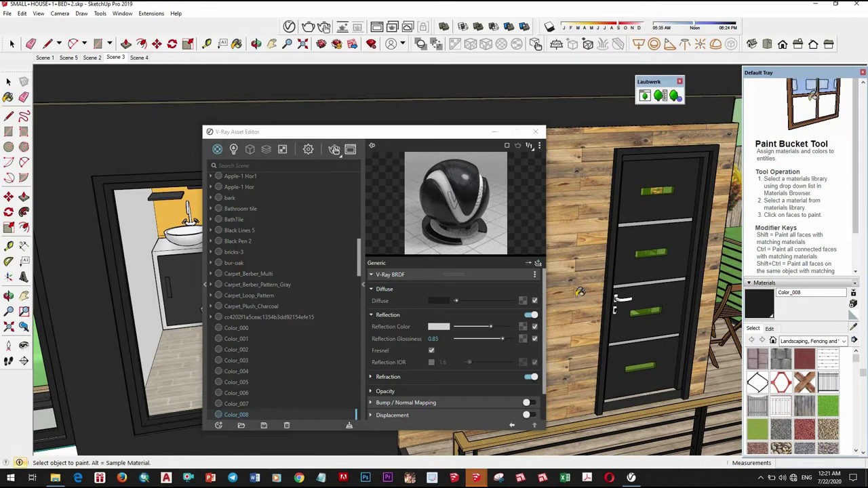
Step: Give the wood flooring material bump amount 0.76, a grey reflection colour and 0.9 glossiness
{"action": "left_click", "coordinate": [577, 290]}
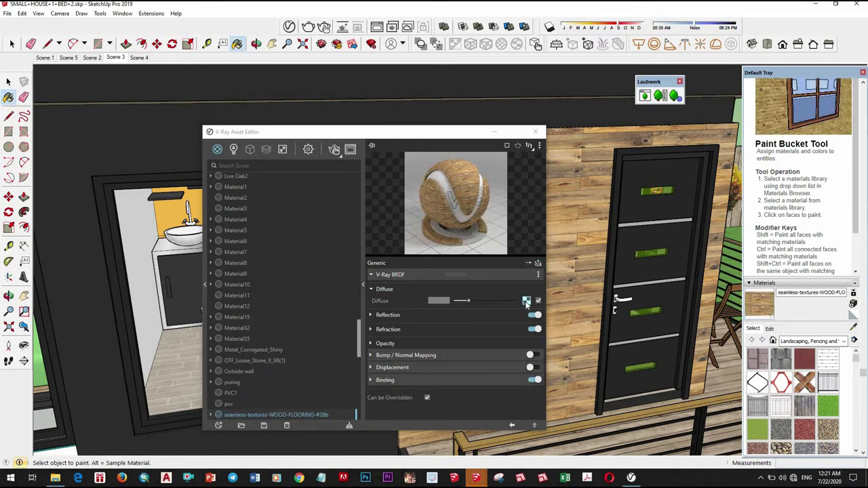
{"action": "left_click", "coordinate": [526, 301]}
{"action": "left_click", "coordinate": [530, 354]}
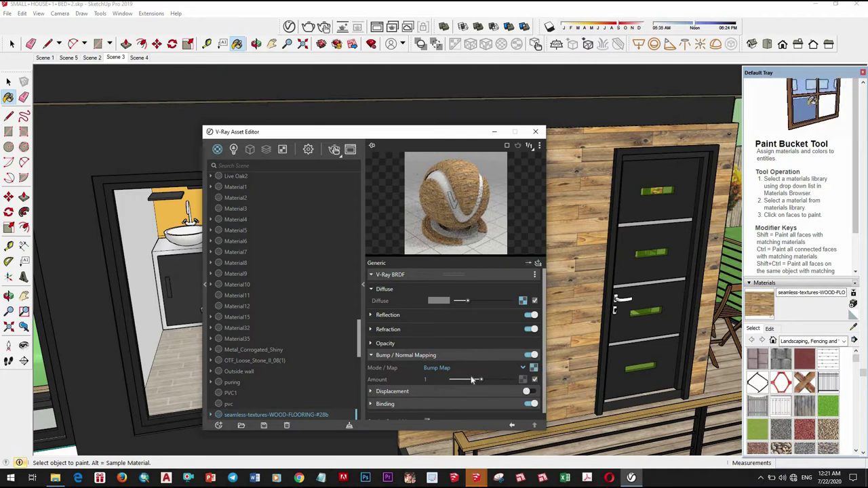
{"action": "left_click", "coordinate": [397, 314]}
{"action": "left_click", "coordinate": [476, 327]}
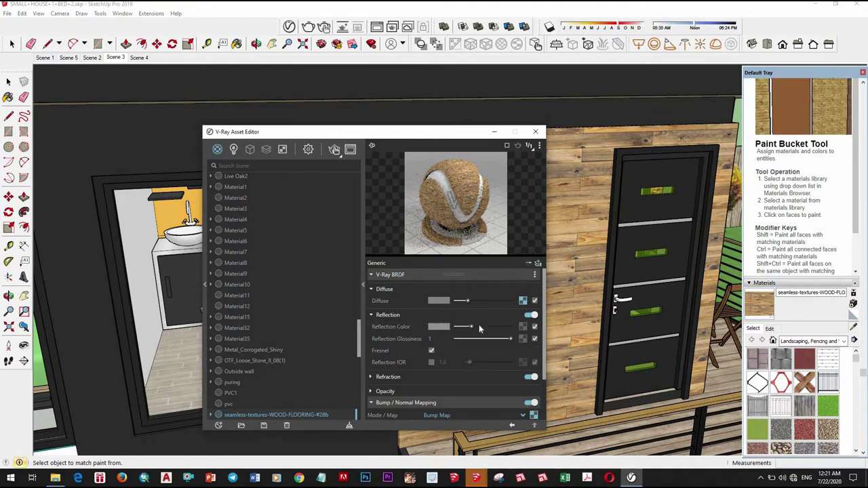
{"action": "left_click", "coordinate": [481, 327]}
{"action": "left_click", "coordinate": [506, 340]}
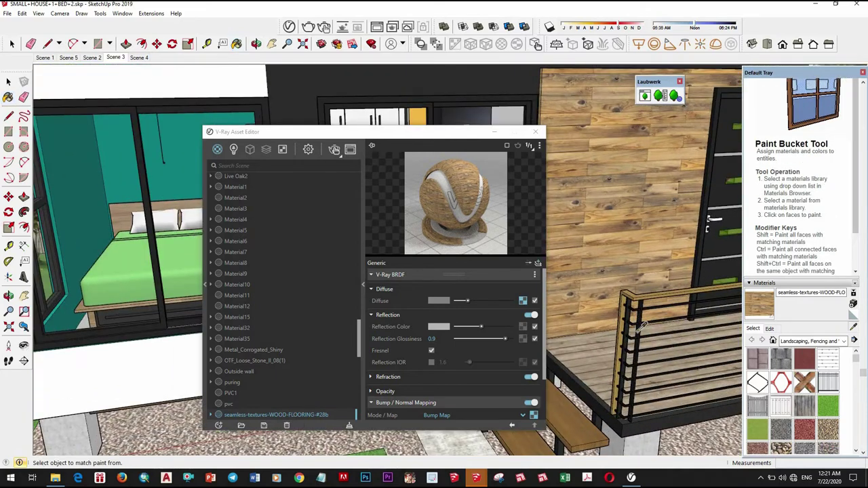
{"action": "left_click", "coordinate": [853, 315]}
{"action": "left_click_drag", "start_coordinate": [676, 349], "coordinate": [697, 356]}
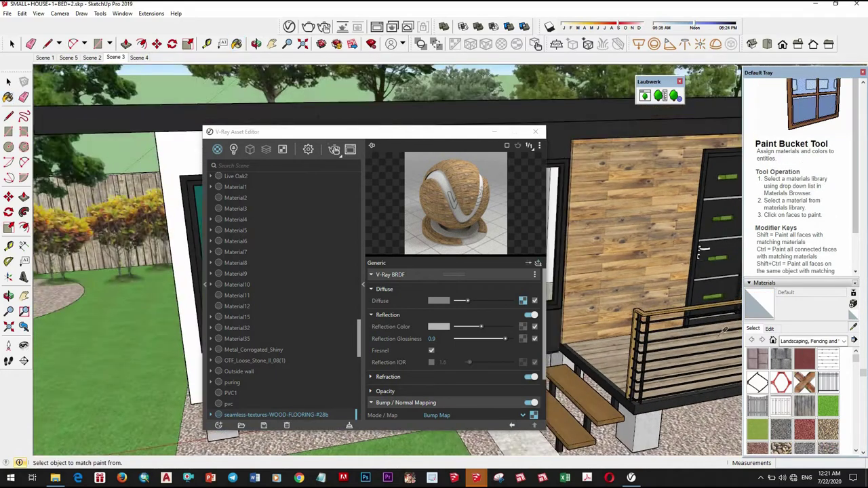
Step: Sample Apple-1 Hor and reuse its diffuse texture as a 0.29 bump map
{"action": "left_click", "coordinate": [697, 356]}
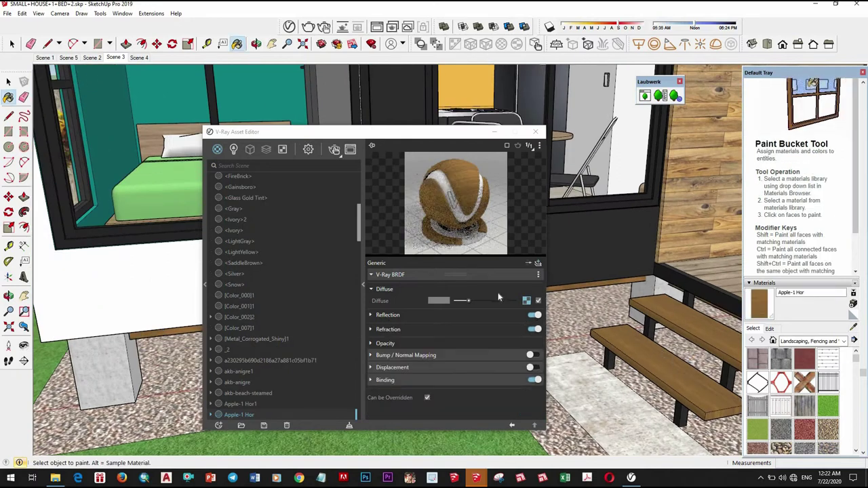
{"action": "right_click", "coordinate": [528, 304]}
{"action": "left_click", "coordinate": [479, 355]}
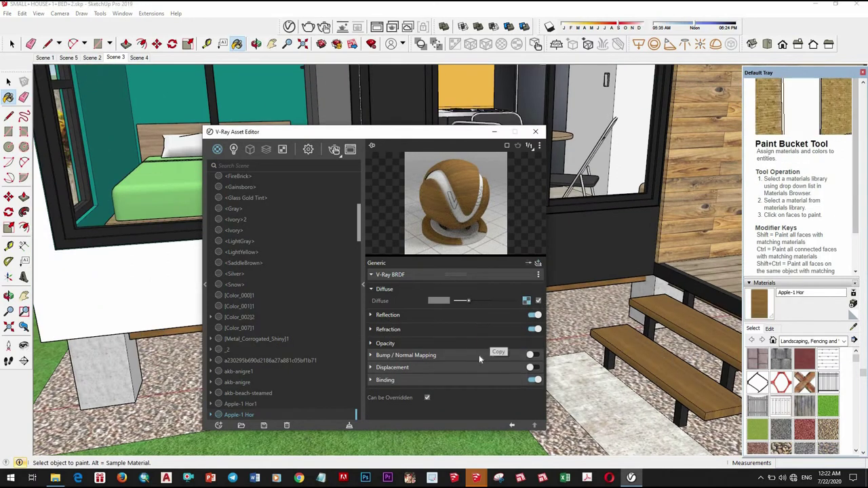
{"action": "left_click", "coordinate": [532, 356]}
{"action": "right_click", "coordinate": [534, 367]}
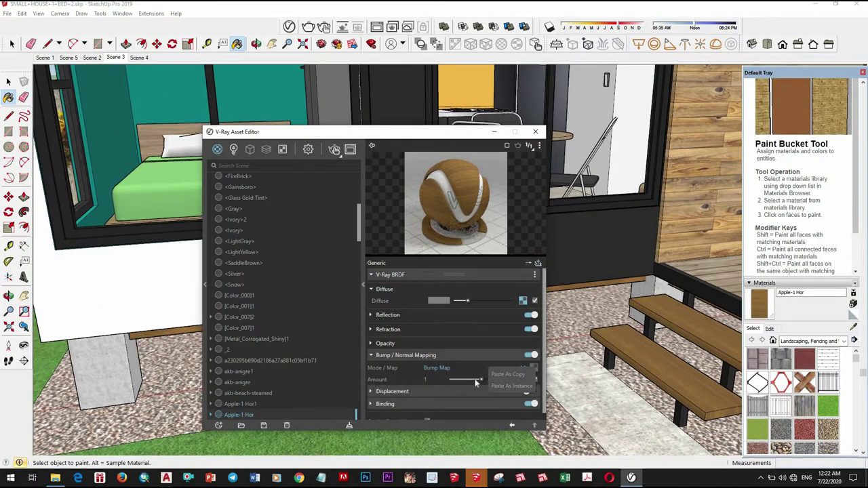
{"action": "left_click", "coordinate": [508, 377]}
{"action": "left_click_drag", "start_coordinate": [481, 379], "coordinate": [455, 379]}
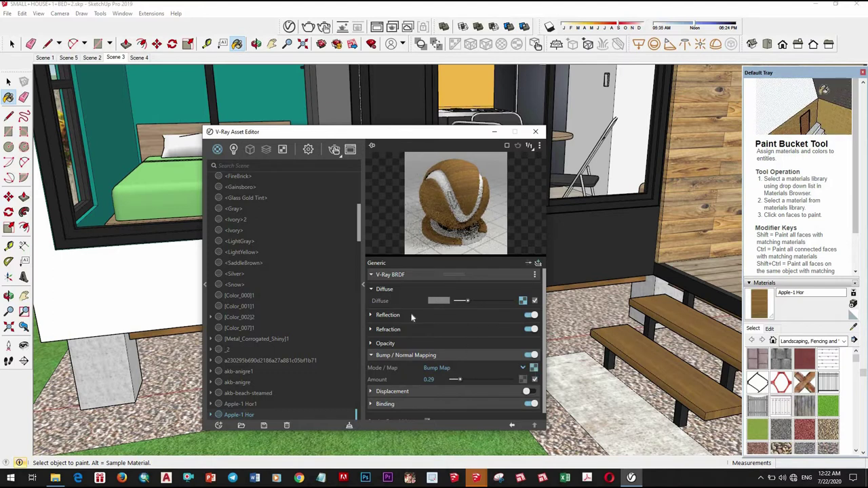
Step: Set Apple-1 Hor's reflection glossiness to 0.85 and orbit out to the house exterior
{"action": "left_click", "coordinate": [411, 316]}
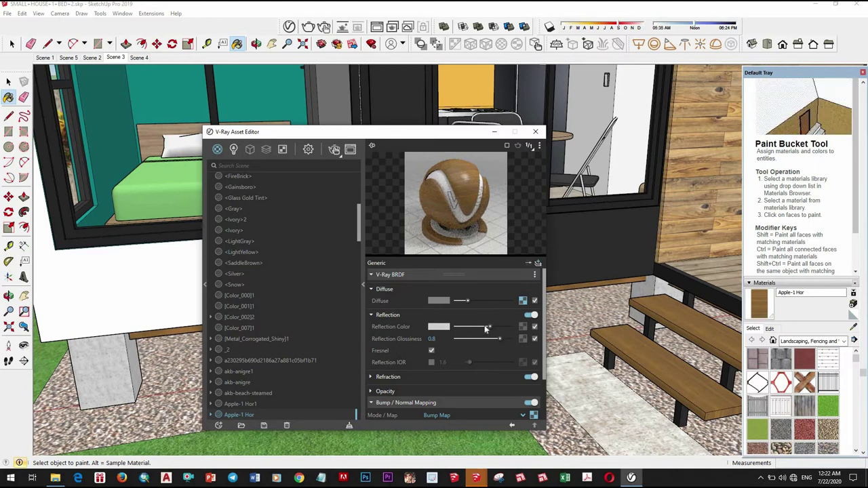
{"action": "left_click", "coordinate": [504, 339]}
{"action": "left_click", "coordinate": [477, 327]}
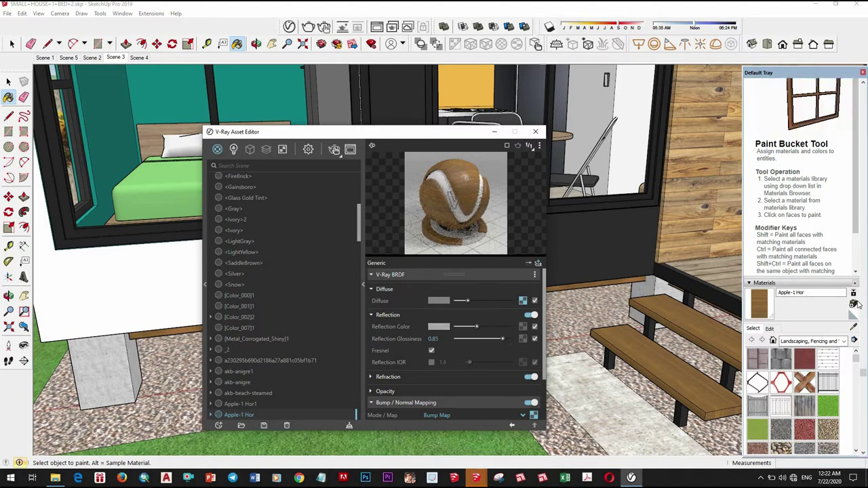
{"action": "left_click_drag", "start_coordinate": [610, 292], "coordinate": [254, 154]}
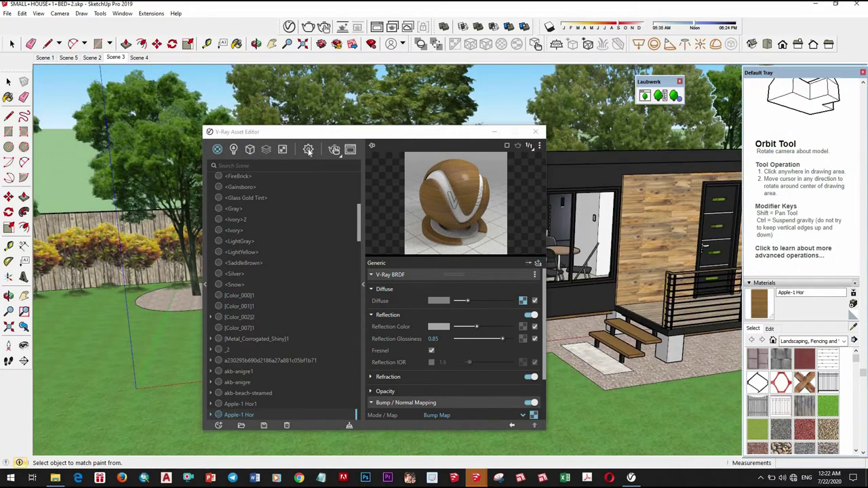
Step: Switch Safe Frame on under Render Output for the 800 × 450, 16:9 render
{"action": "left_click", "coordinate": [308, 150]}
{"action": "left_click", "coordinate": [281, 228]}
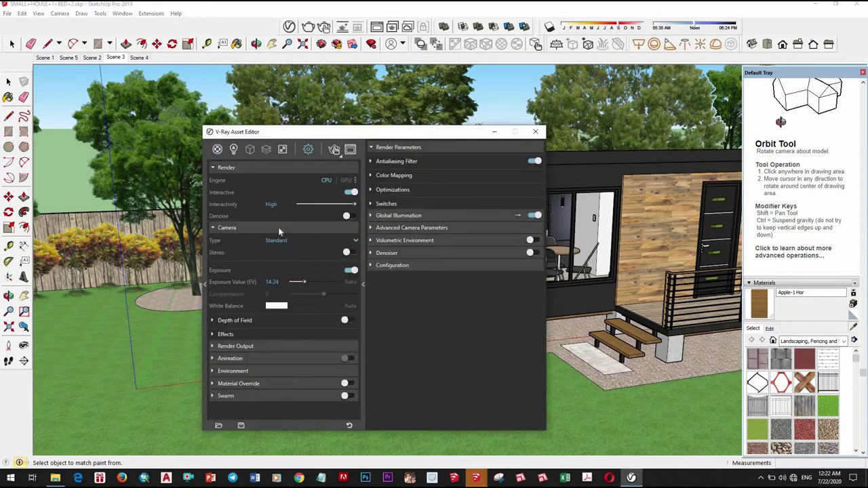
{"action": "left_click", "coordinate": [278, 229]}
{"action": "left_click", "coordinate": [263, 241]}
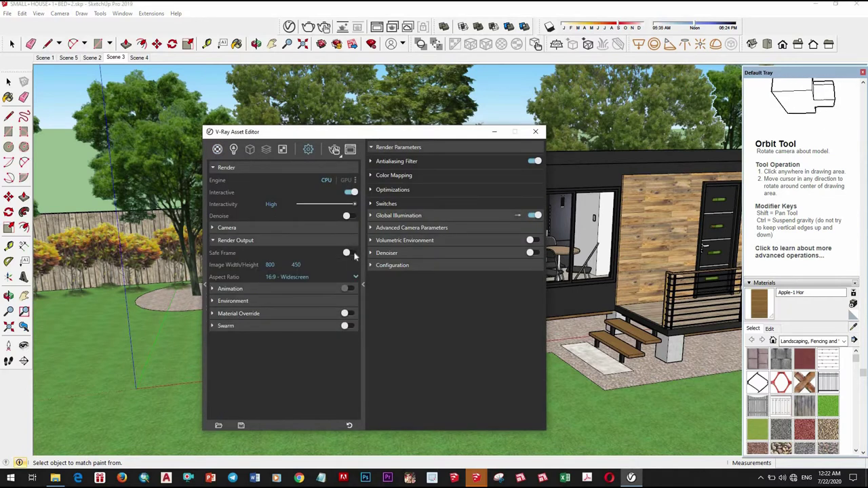
{"action": "left_click", "coordinate": [352, 253]}
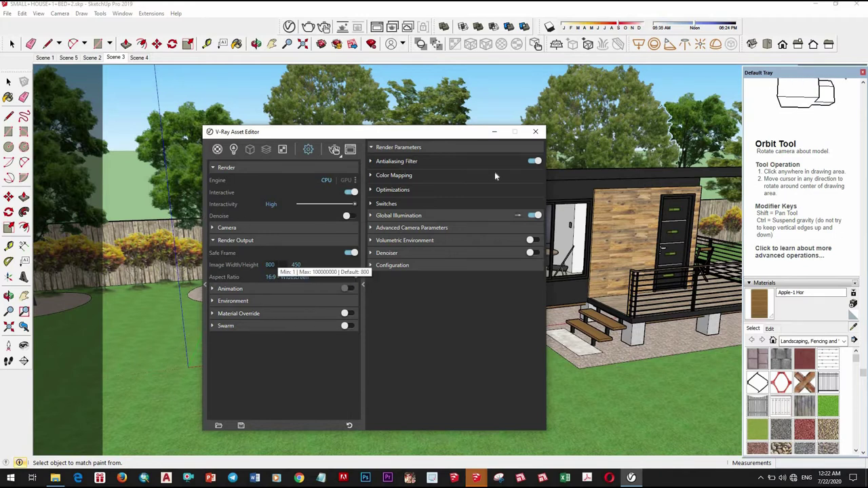
Step: Render an 800 × 450 test of the house exterior, zoom around to inspect it, then close it
{"action": "left_click", "coordinate": [535, 132]}
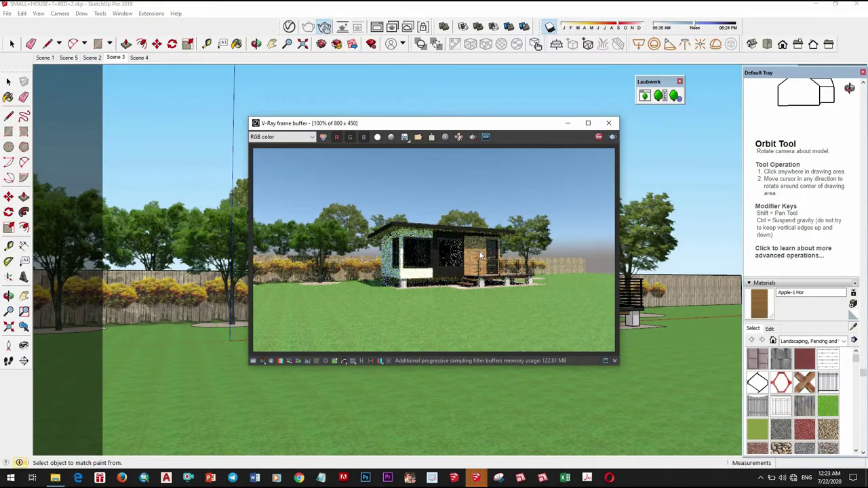
{"action": "scroll", "scroll_direction": "up", "scroll_amount": 3}
{"action": "scroll", "scroll_direction": "down", "scroll_amount": 3}
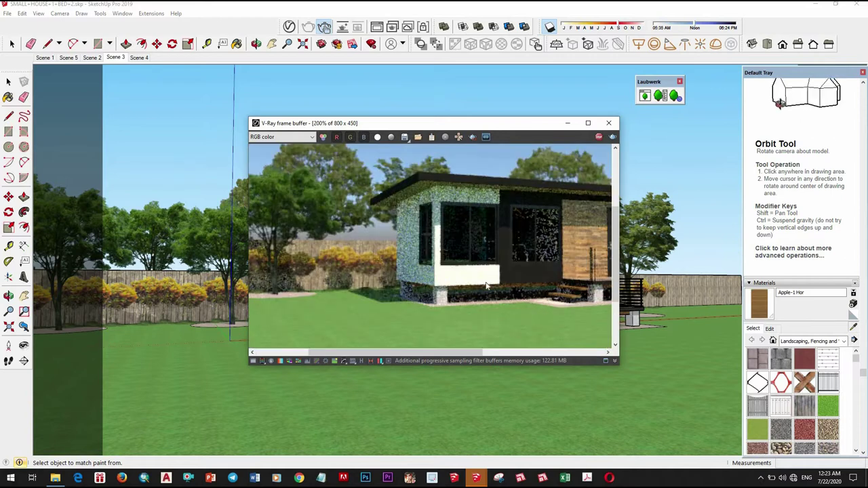
{"action": "scroll", "scroll_direction": "down", "scroll_amount": 3}
{"action": "scroll", "scroll_direction": "up", "scroll_amount": 3}
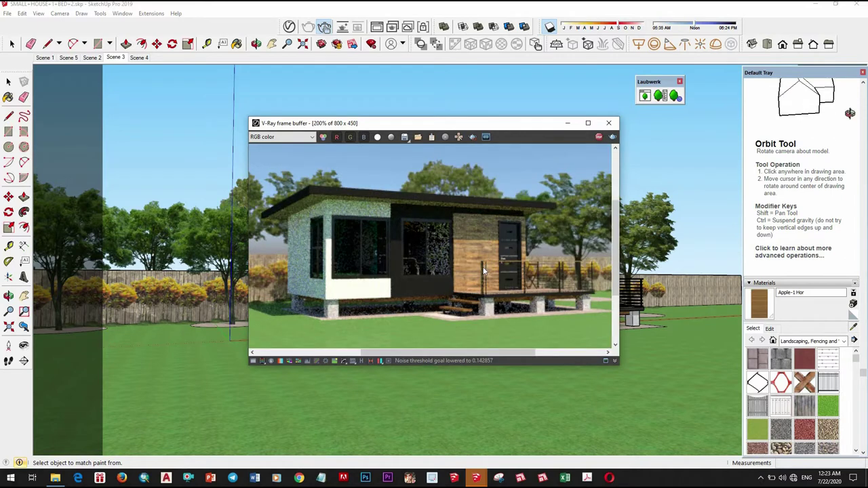
{"action": "scroll", "scroll_direction": "down", "scroll_amount": 3}
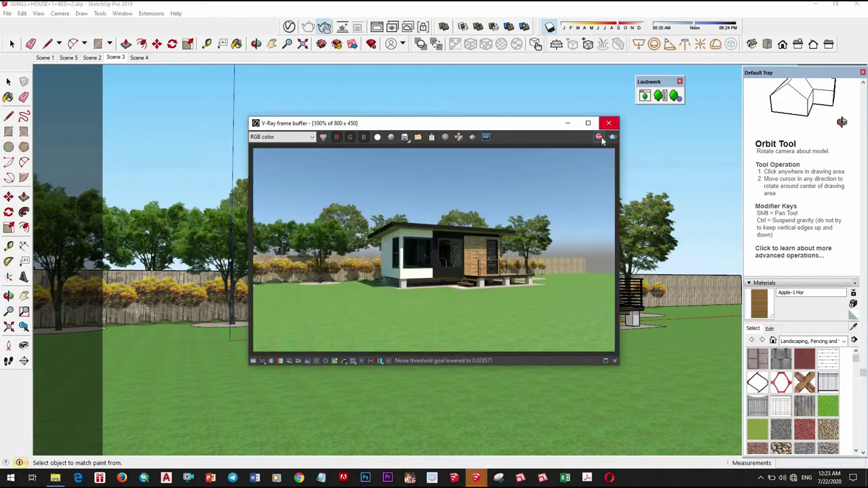
{"action": "left_click", "coordinate": [610, 123]}
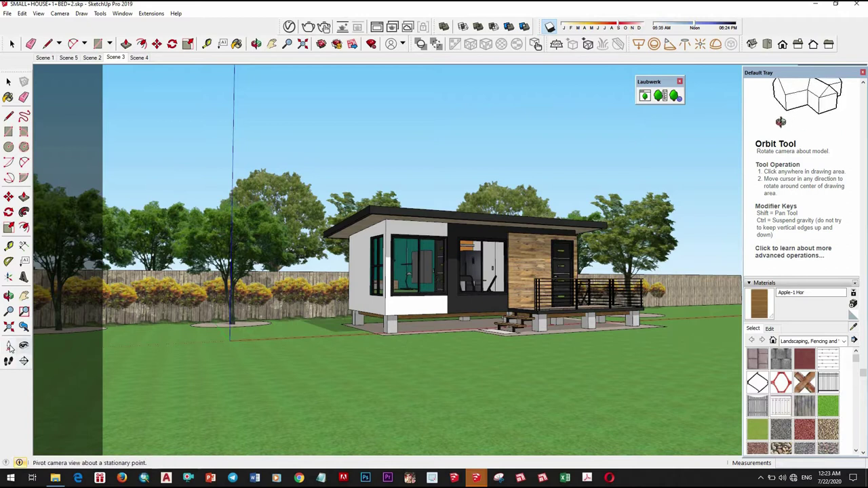
Step: Walk the camera closer to the house, save the view as Scene 6 and render it
{"action": "left_click", "coordinate": [8, 361]}
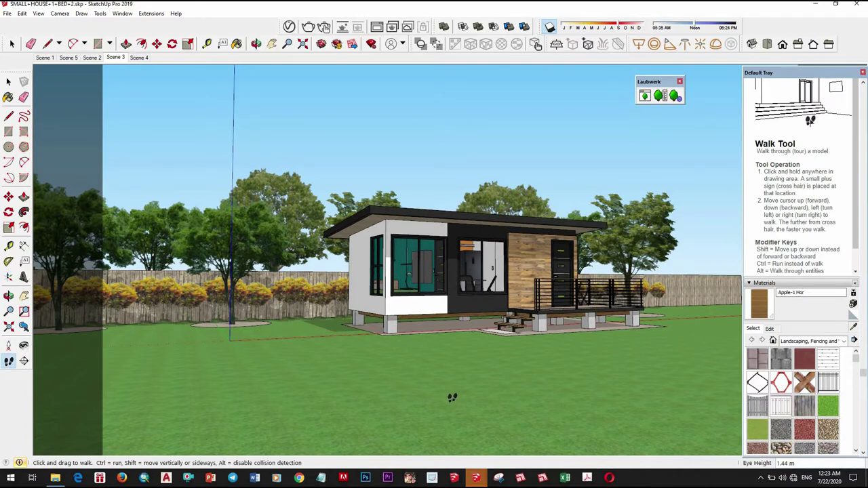
{"action": "left_click_drag", "start_coordinate": [430, 412], "coordinate": [115, 67]}
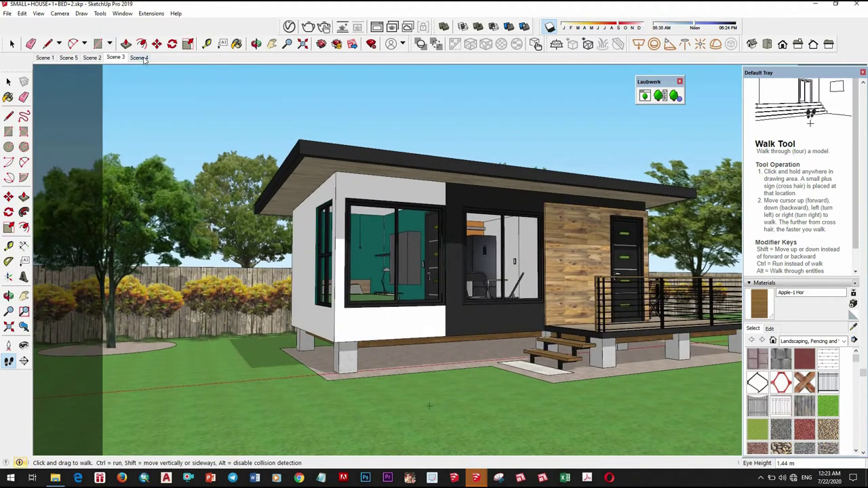
{"action": "right_click", "coordinate": [140, 57]}
{"action": "left_click", "coordinate": [175, 86]}
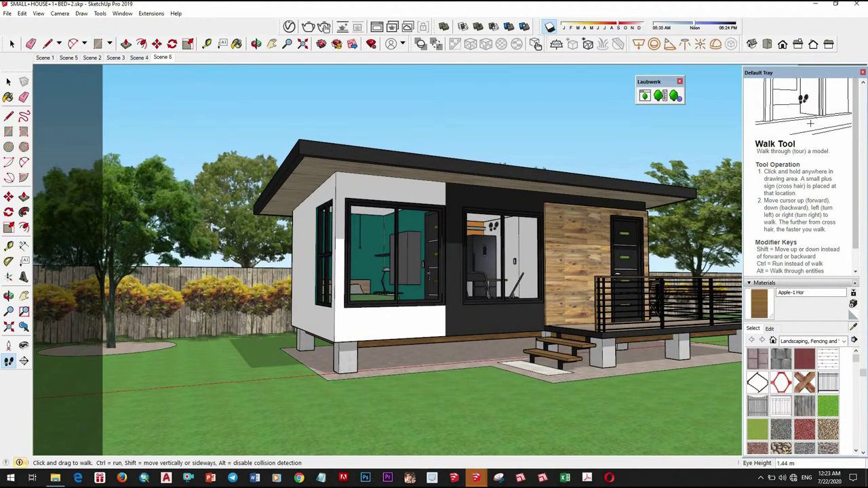
{"action": "left_click", "coordinate": [494, 30]}
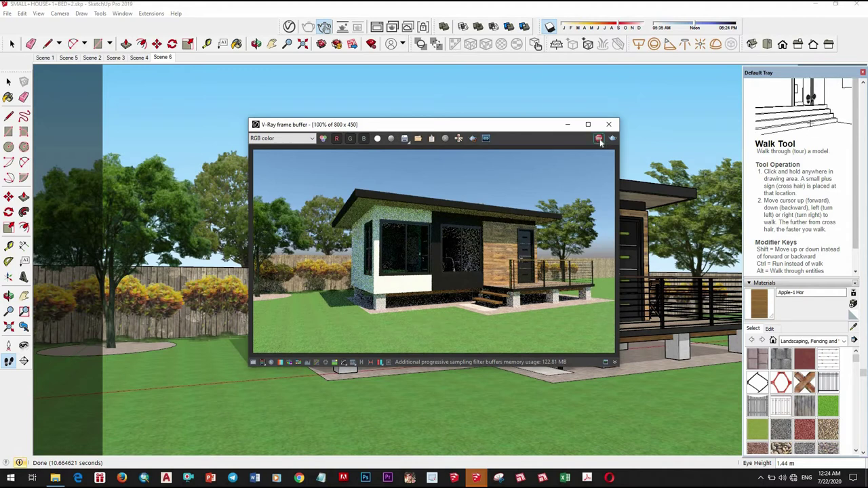
Step: Close the Scene 6 render, dismiss the File menu and return to the Select tool
{"action": "left_click", "coordinate": [608, 124]}
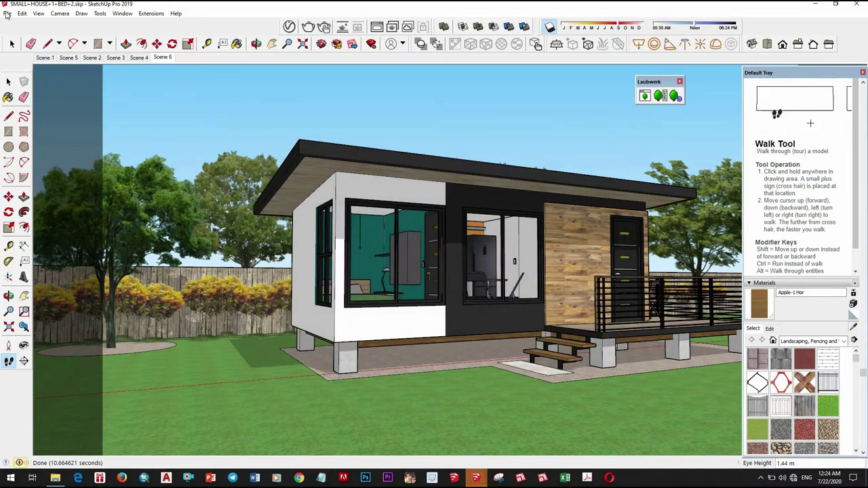
{"action": "left_click", "coordinate": [7, 15]}
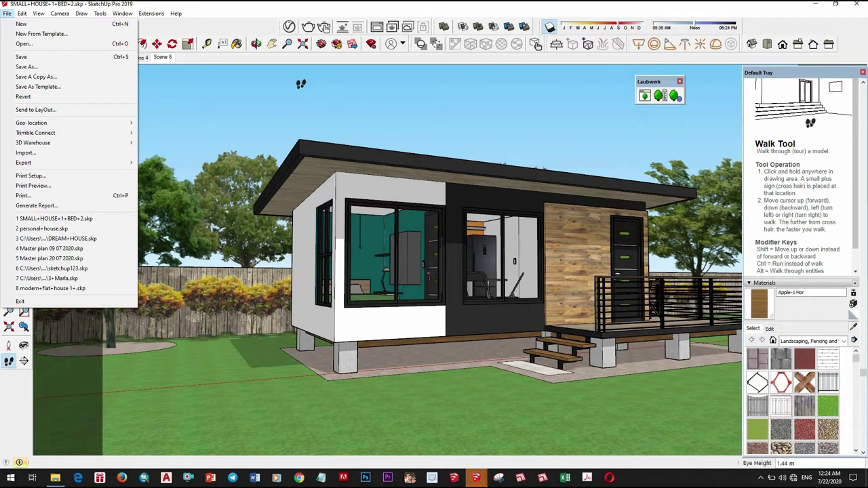
{"action": "left_click", "coordinate": [297, 86]}
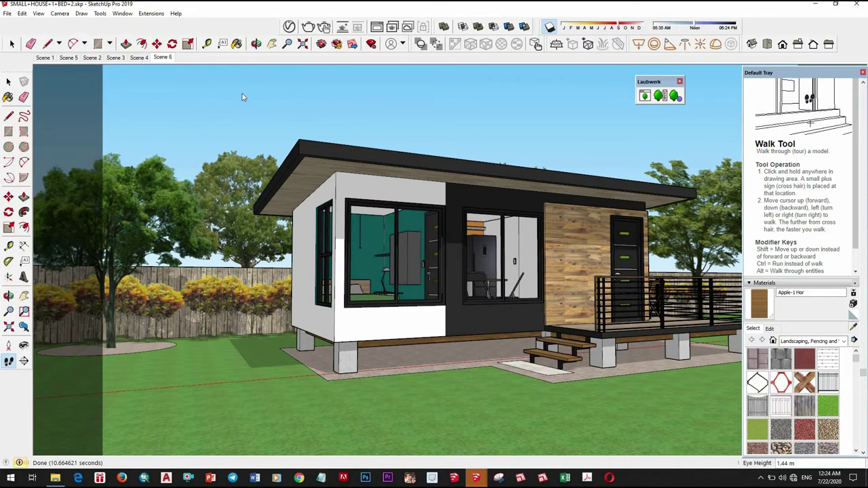
{"action": "key", "text": "space"}
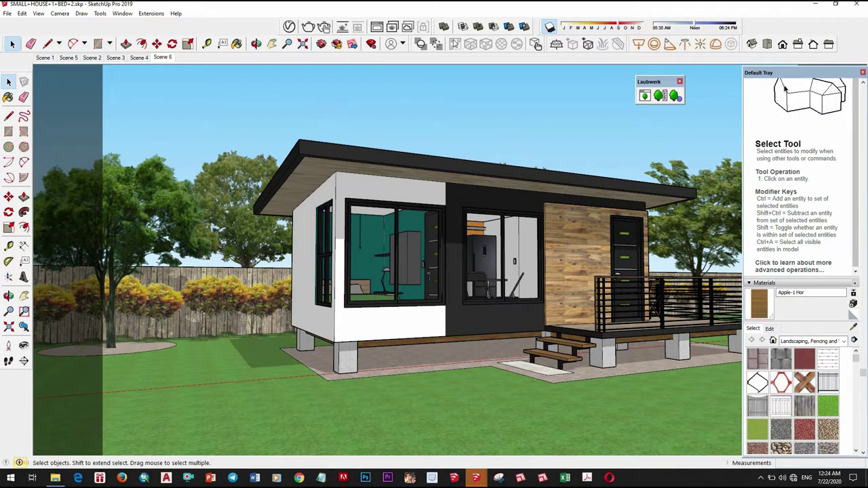
Step: Sample Translucent_Glass_Gray from a window and brighten its reflection colour
{"action": "left_click", "coordinate": [289, 26]}
{"action": "left_click_drag", "start_coordinate": [451, 104], "coordinate": [249, 104]}
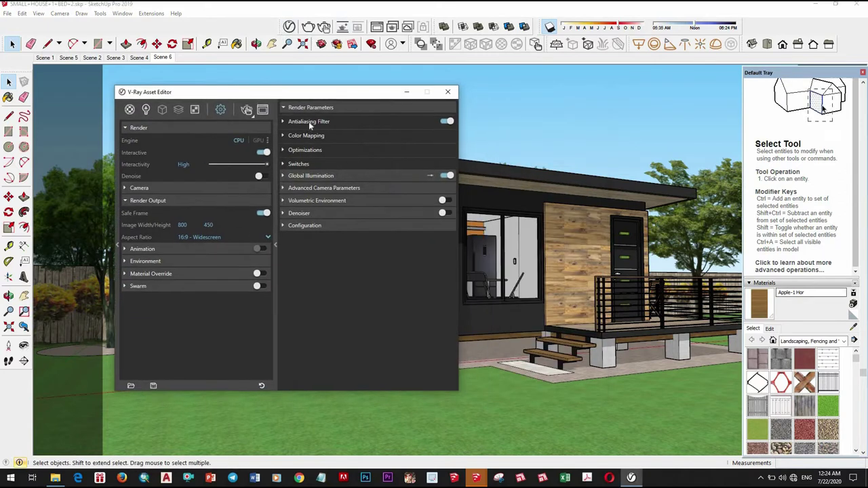
{"action": "key", "text": "b"}
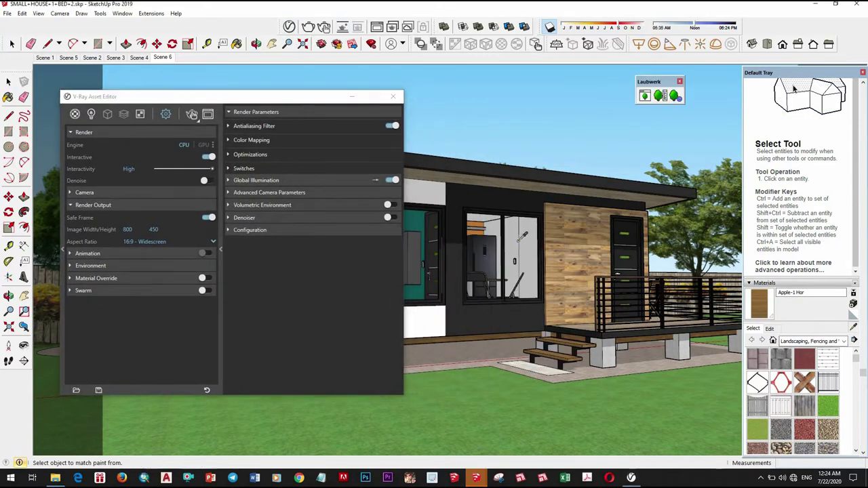
{"action": "left_click", "coordinate": [522, 238]}
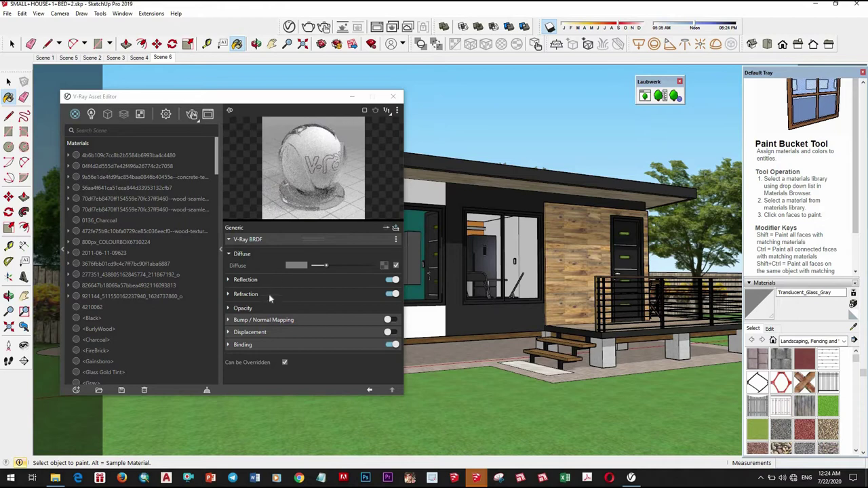
{"action": "left_click", "coordinate": [271, 280]}
{"action": "left_click_drag", "start_coordinate": [316, 293], "coordinate": [351, 295]}
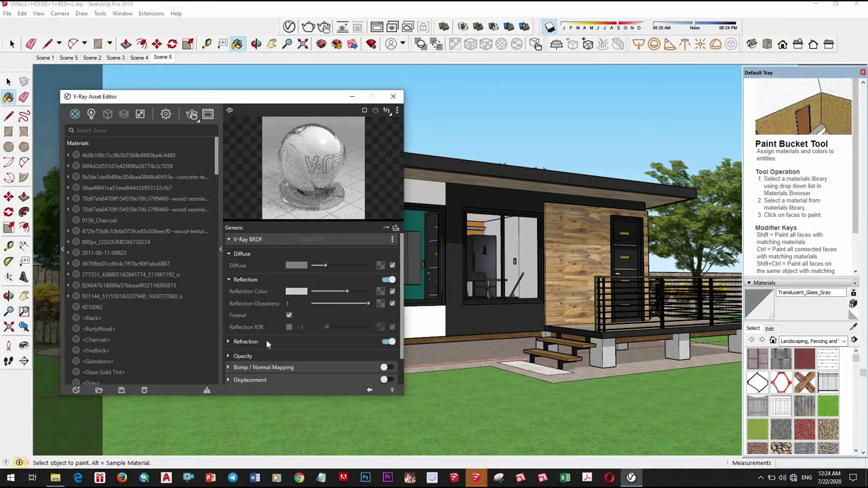
Step: Fine-tune the glass's refraction colour to a brighter shade
{"action": "left_click", "coordinate": [246, 341]}
{"action": "left_click", "coordinate": [357, 353]}
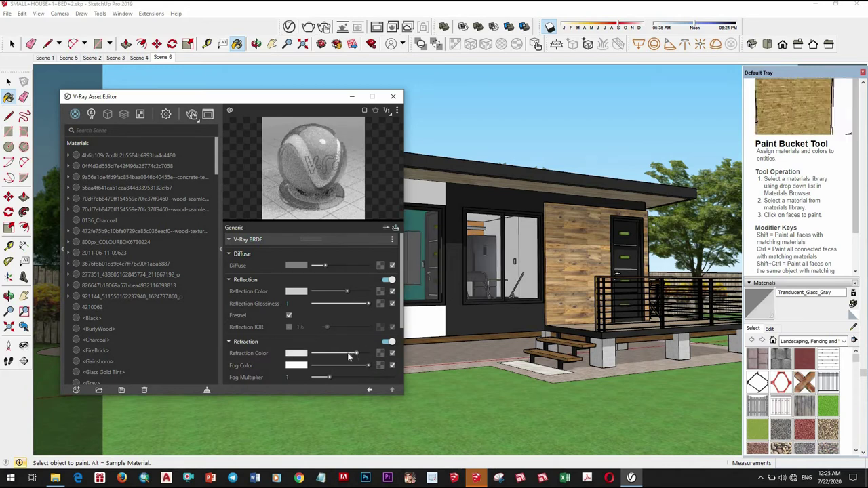
{"action": "left_click_drag", "start_coordinate": [353, 358], "coordinate": [348, 356]}
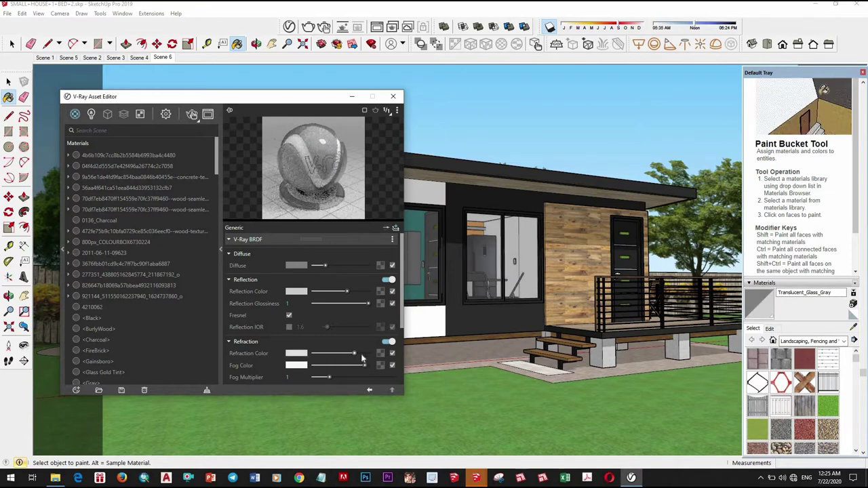
{"action": "left_click_drag", "start_coordinate": [350, 354], "coordinate": [360, 353]}
{"action": "left_click", "coordinate": [392, 97]}
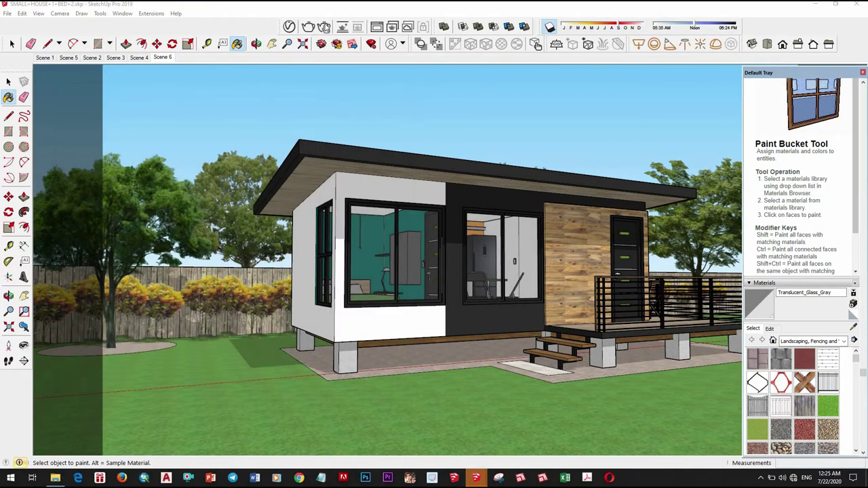
{"action": "left_click", "coordinate": [324, 27]}
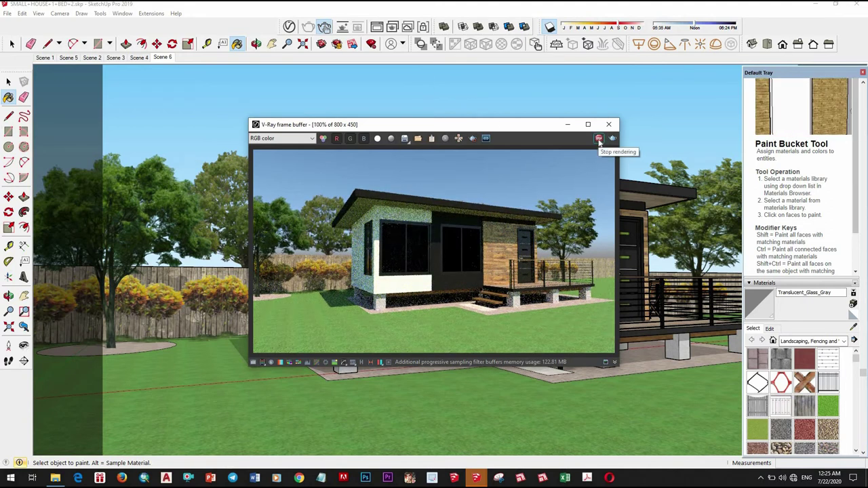
{"action": "left_click", "coordinate": [599, 139]}
{"action": "left_click", "coordinate": [608, 125]}
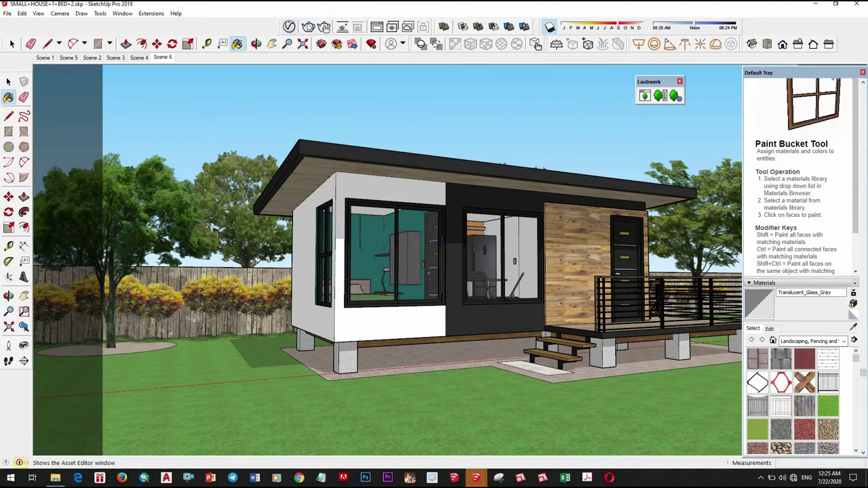
{"action": "left_click", "coordinate": [556, 43]}
Step: Place a V-Ray Dome Light on the lawn and give it a first rotation
{"action": "left_click_drag", "start_coordinate": [380, 96], "coordinate": [232, 96]}
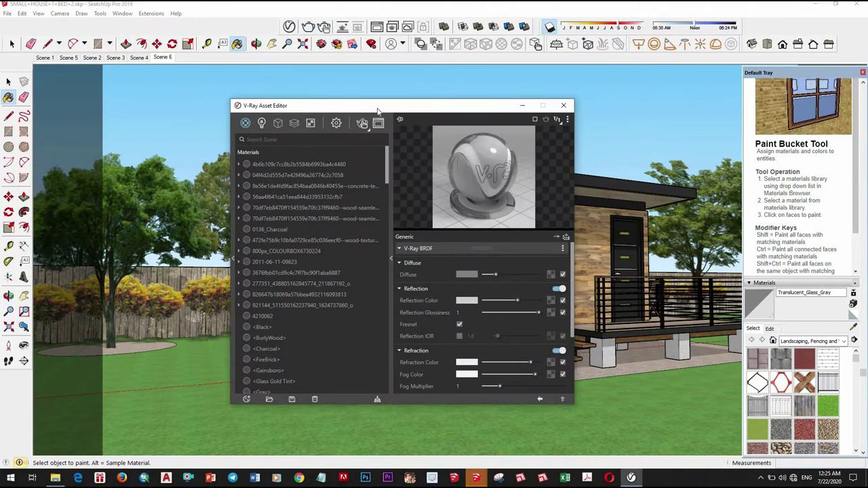
{"action": "left_click", "coordinate": [715, 43]}
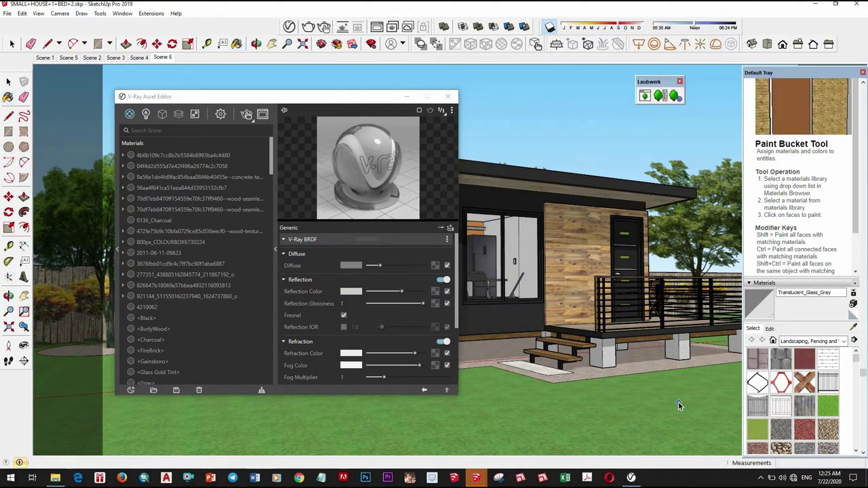
{"action": "left_click", "coordinate": [670, 387]}
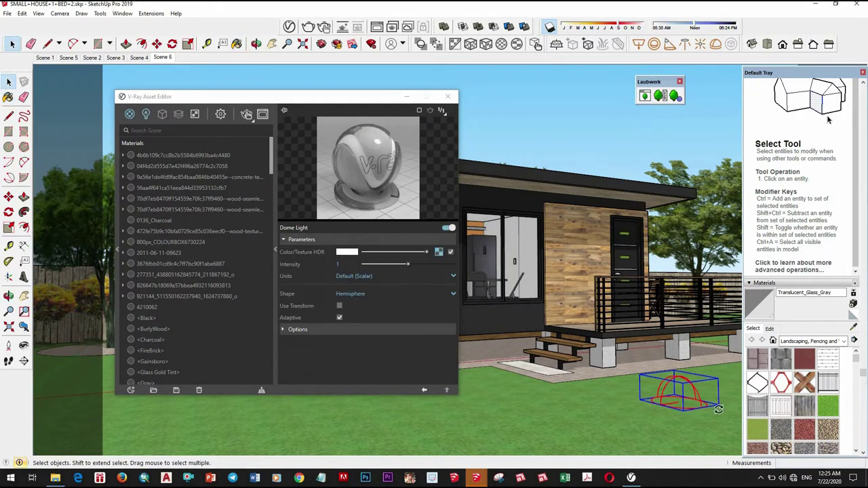
{"action": "key", "text": "q"}
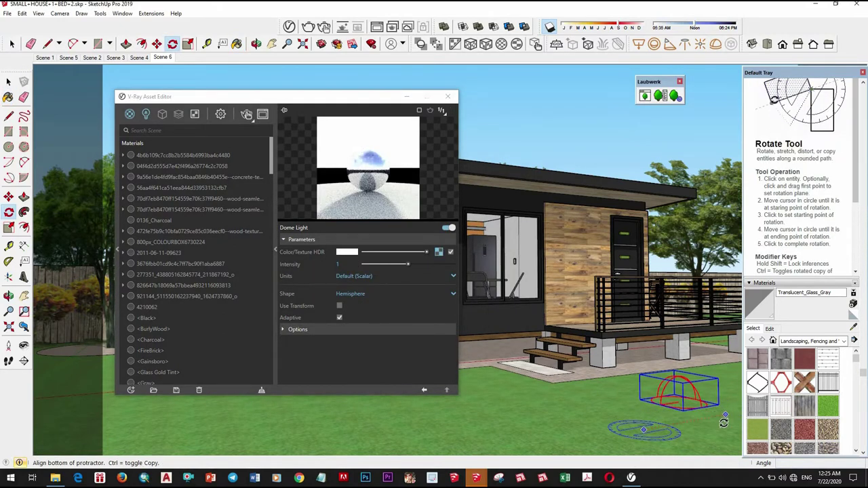
{"action": "left_click", "coordinate": [725, 415]}
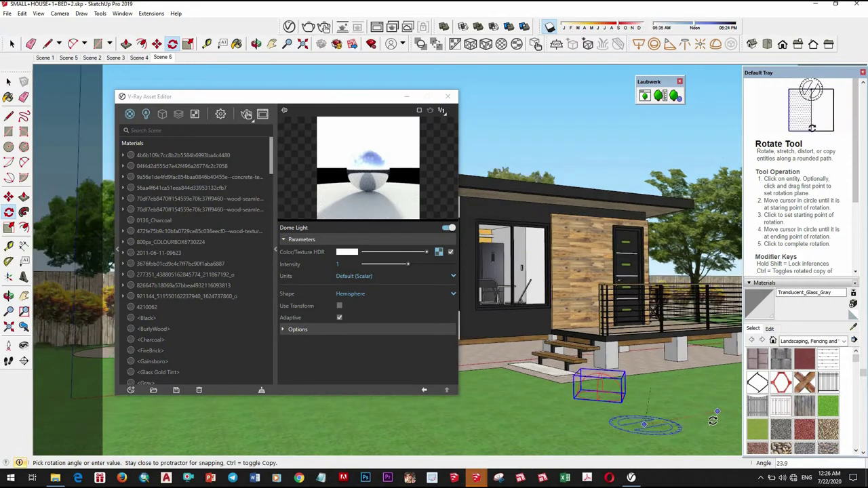
{"action": "scroll", "scroll_direction": "down", "scroll_amount": 3}
{"action": "scroll", "scroll_direction": "down", "scroll_amount": 3}
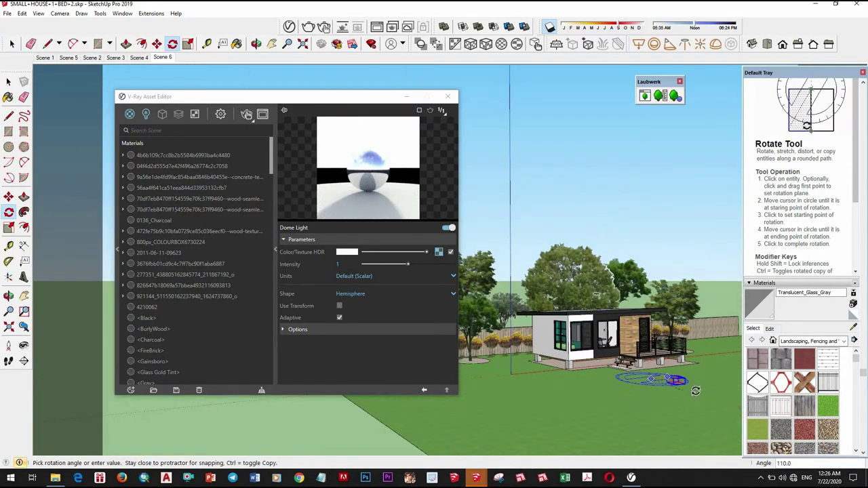
{"action": "left_click", "coordinate": [682, 380]}
{"action": "scroll", "scroll_direction": "up", "scroll_amount": 3}
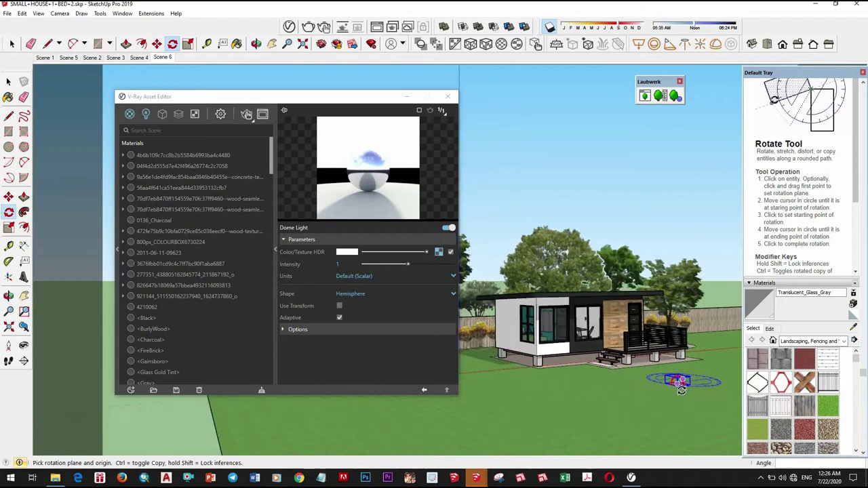
{"action": "scroll", "scroll_direction": "up", "scroll_amount": 3}
Step: Move the dome light to a new spot on the lawn and select it
{"action": "key", "text": "m"}
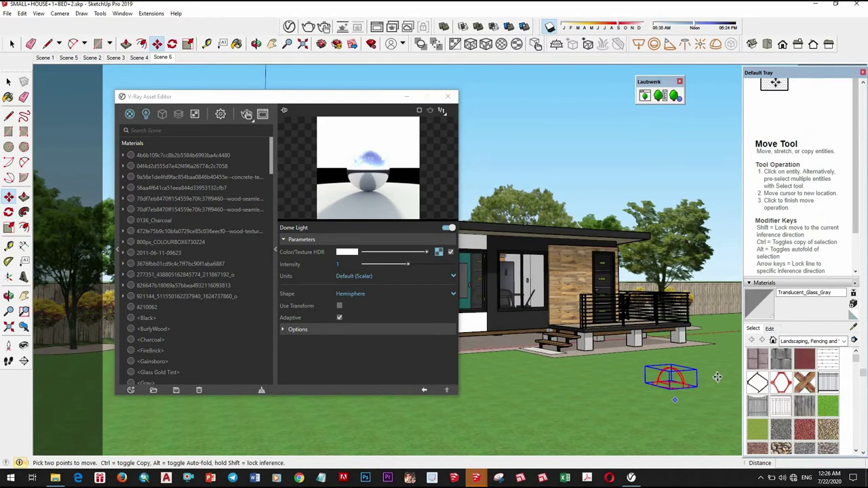
{"action": "left_click", "coordinate": [675, 399]}
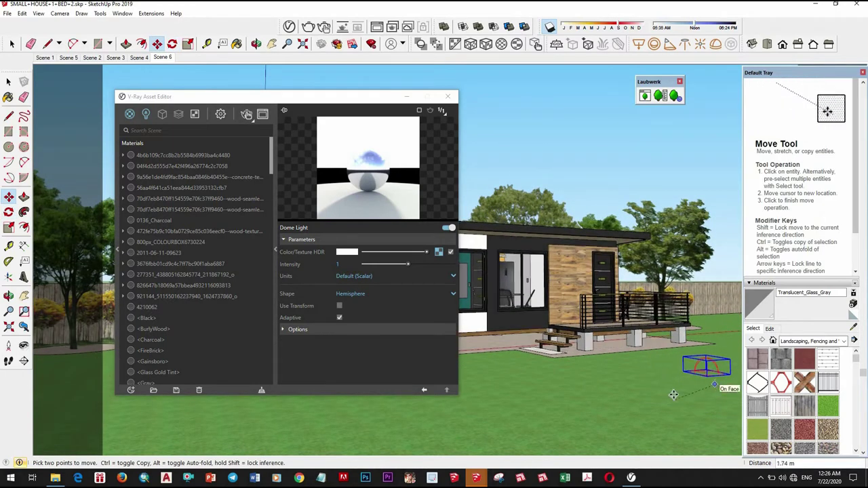
{"action": "left_click", "coordinate": [673, 395]}
{"action": "key", "text": "space"}
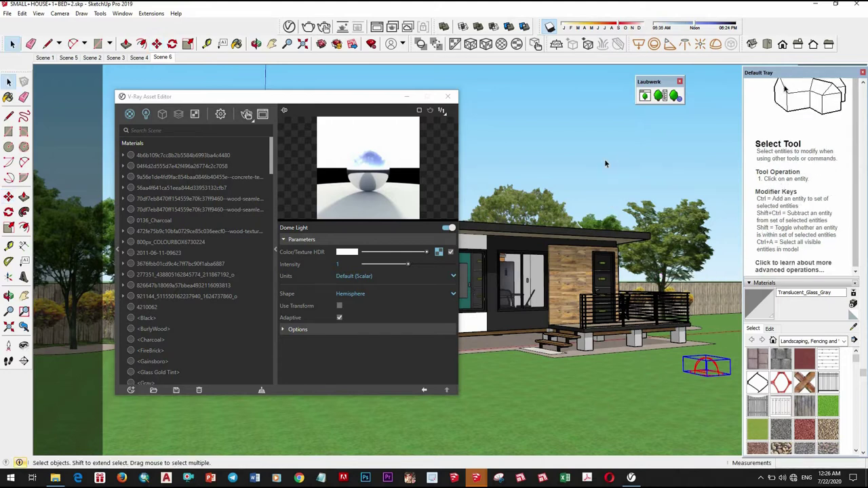
{"action": "left_click", "coordinate": [706, 370]}
{"action": "left_click_drag", "start_coordinate": [686, 401], "coordinate": [625, 385]}
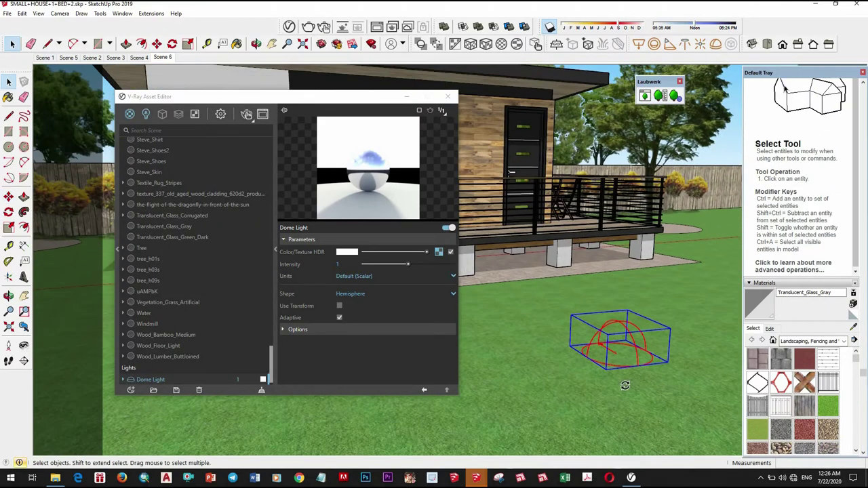
Step: Rotate the dome light about 23° around a point on the ground
{"action": "key", "text": "q"}
{"action": "left_click", "coordinate": [614, 387]}
{"action": "left_click", "coordinate": [677, 382]}
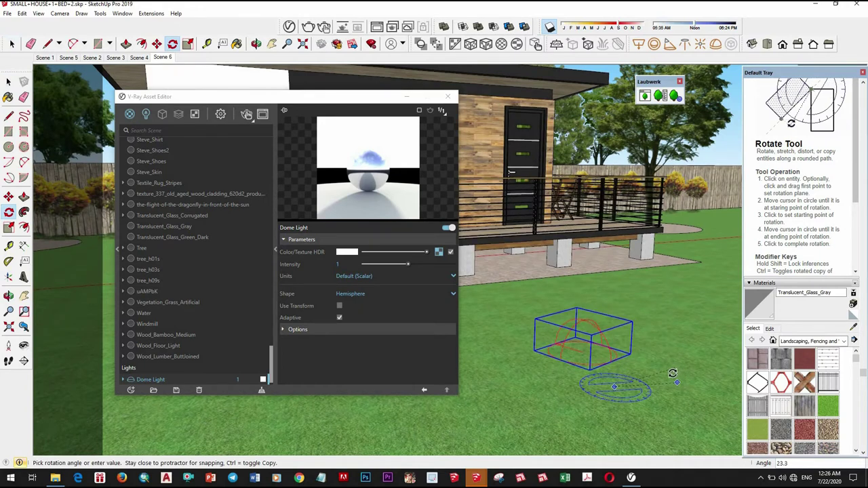
{"action": "left_click", "coordinate": [674, 369]}
{"action": "key", "text": "space"}
Step: Shift the dome light about 0.60 m further right on the lawn, then view the house frontally
{"action": "key", "text": "m"}
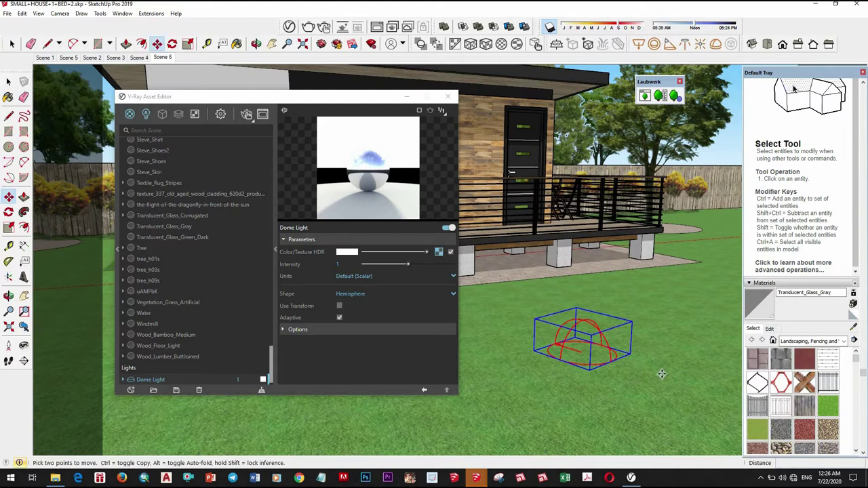
{"action": "left_click", "coordinate": [724, 378]}
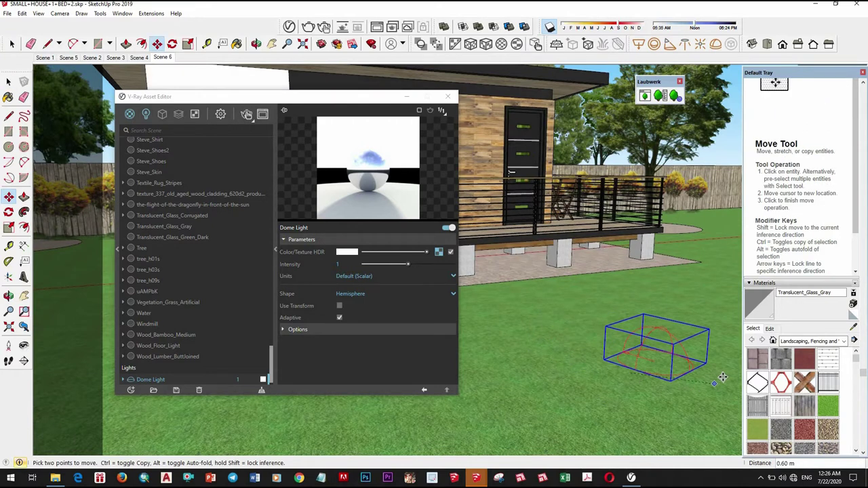
{"action": "scroll", "scroll_direction": "down", "scroll_amount": 3}
{"action": "scroll", "scroll_direction": "down", "scroll_amount": 3}
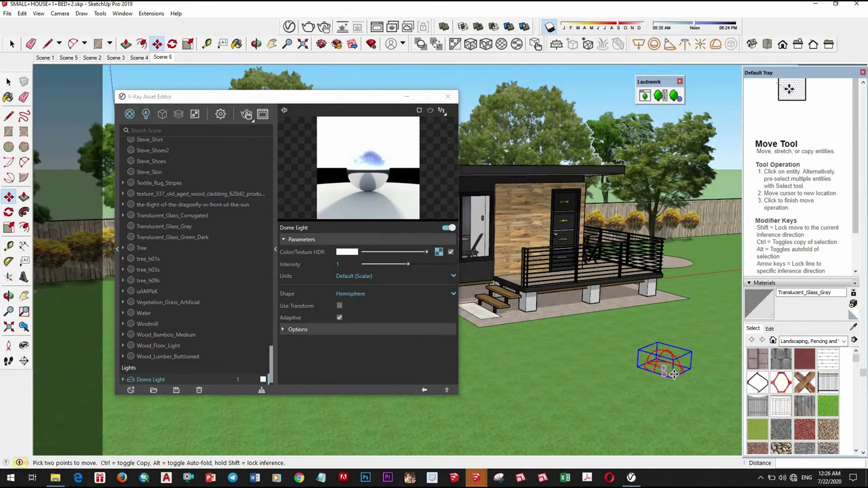
{"action": "scroll", "scroll_direction": "down", "scroll_amount": 3}
{"action": "key", "text": "space"}
{"action": "left_click_drag", "start_coordinate": [627, 332], "coordinate": [387, 310]}
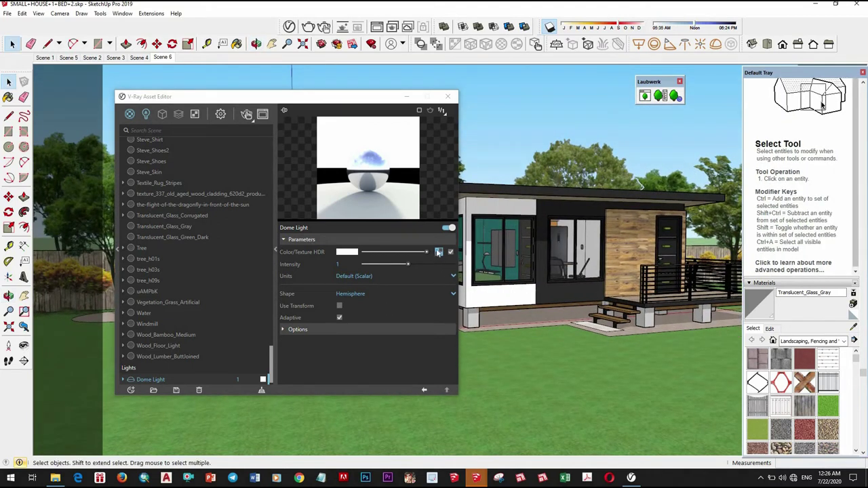
Step: Open the dome light's HDR texture and browse to the All Lession and Symbol folder on D:
{"action": "left_click", "coordinate": [439, 252]}
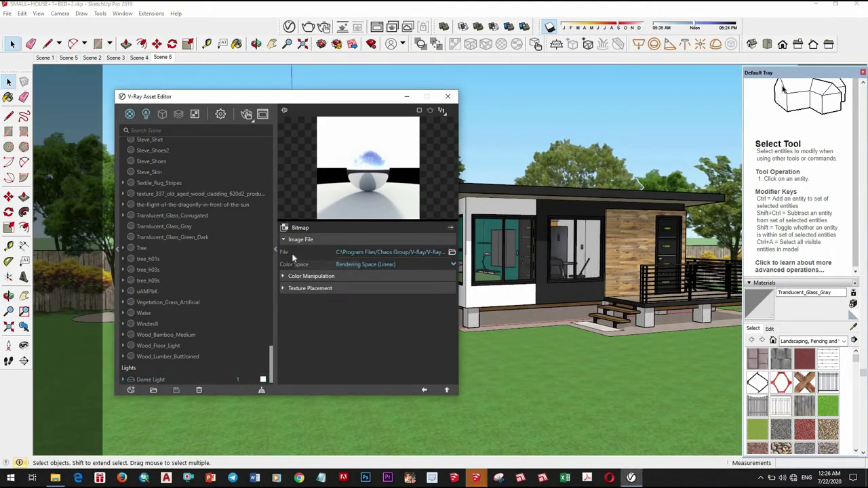
{"action": "left_click", "coordinate": [285, 228]}
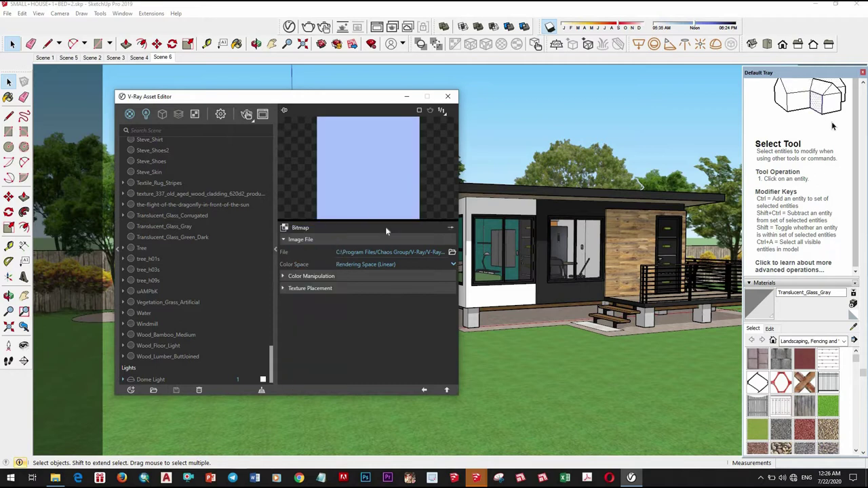
{"action": "left_click", "coordinate": [390, 252]}
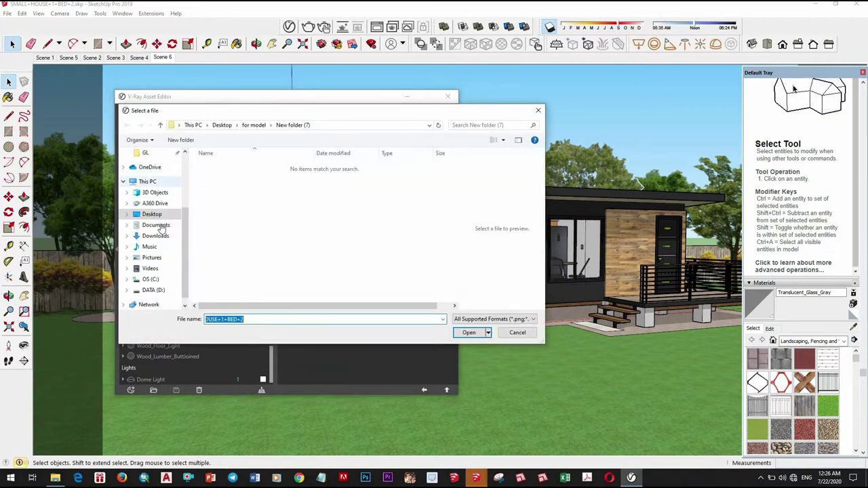
{"action": "left_click", "coordinate": [153, 215]}
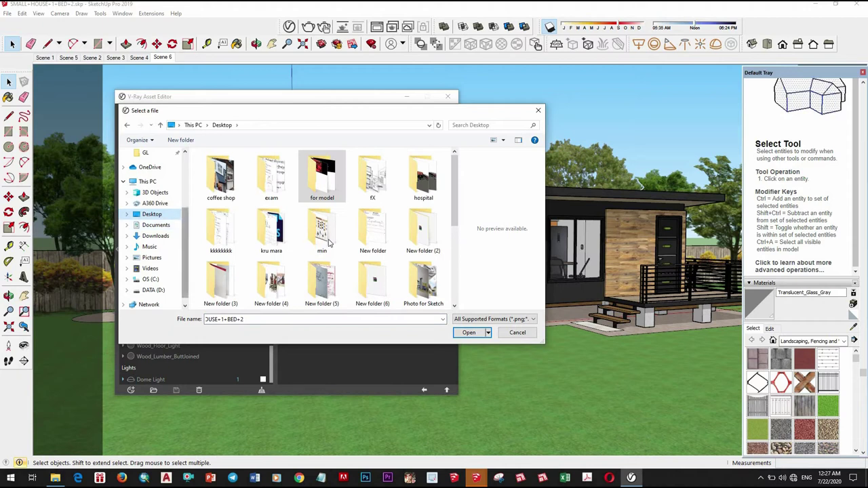
{"action": "scroll", "scroll_direction": "down", "scroll_amount": 3}
{"action": "scroll", "scroll_direction": "down", "scroll_amount": 3}
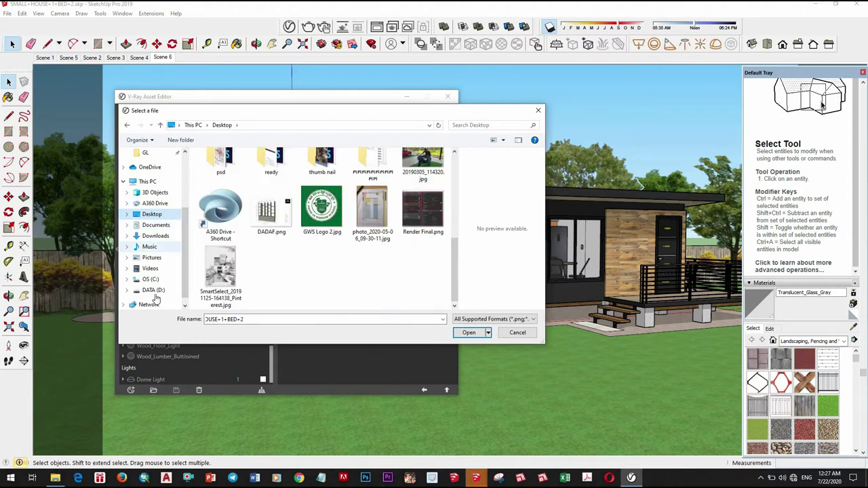
{"action": "left_click", "coordinate": [154, 290]}
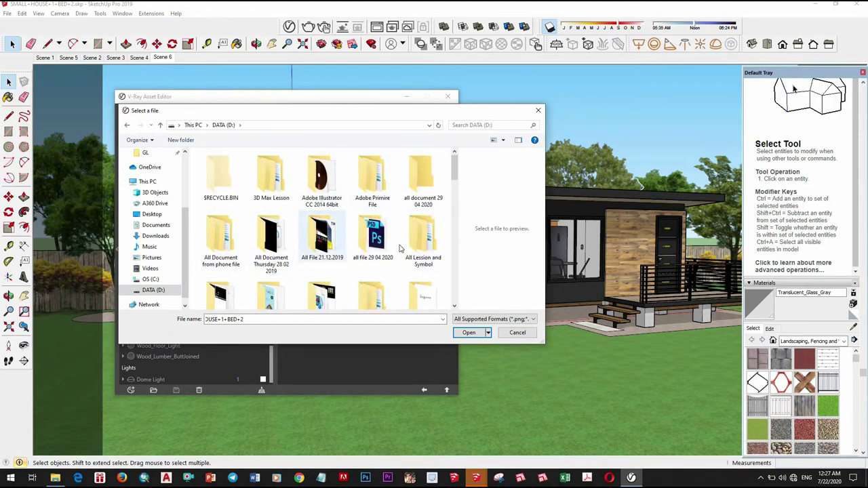
{"action": "double_click", "coordinate": [421, 239]}
{"action": "scroll", "scroll_direction": "down", "scroll_amount": 3}
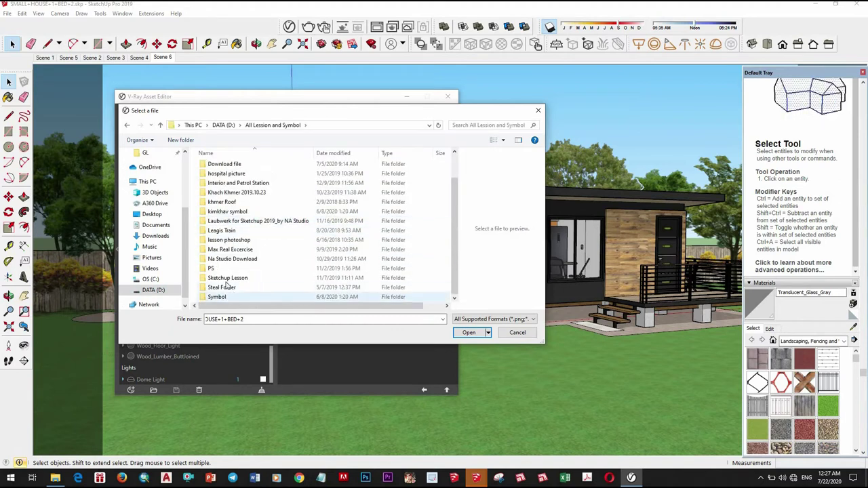
{"action": "scroll", "scroll_direction": "up", "scroll_amount": 3}
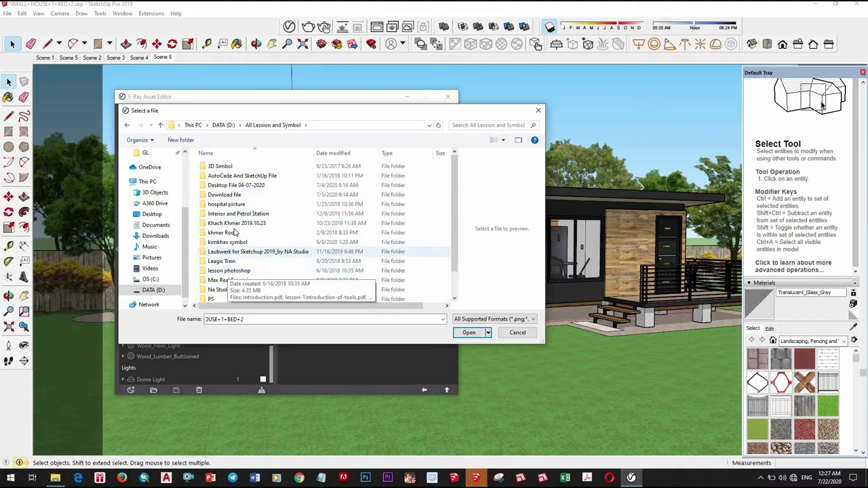
{"action": "scroll", "scroll_direction": "down", "scroll_amount": 3}
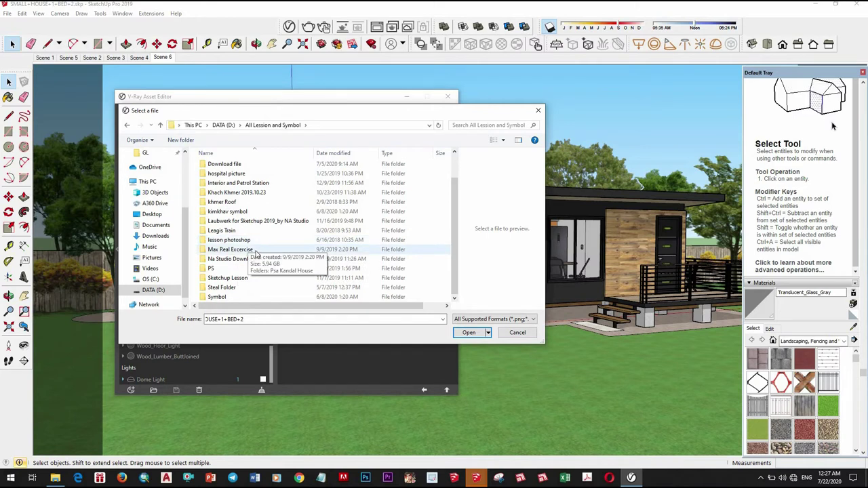
{"action": "scroll", "scroll_direction": "up", "scroll_amount": 3}
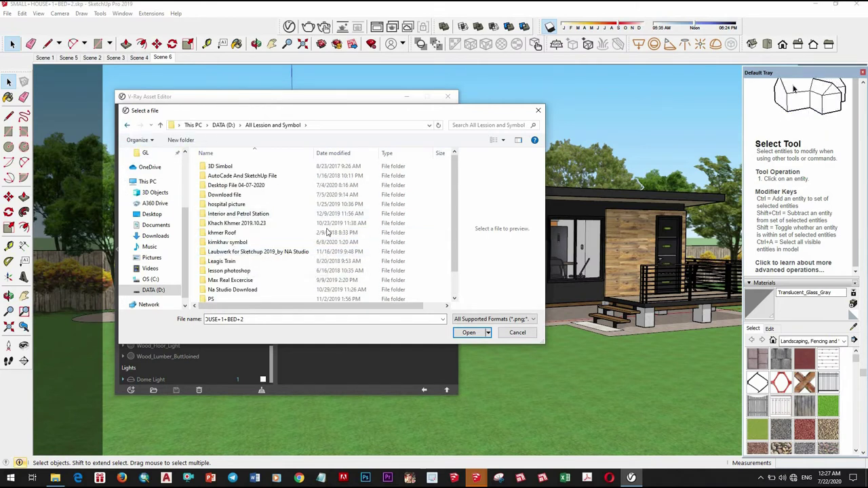
Step: Load the HDR file from Sketchup Vray Net > villa 1 > Map > apply into the dome light
{"action": "key", "text": "alt+Up"}
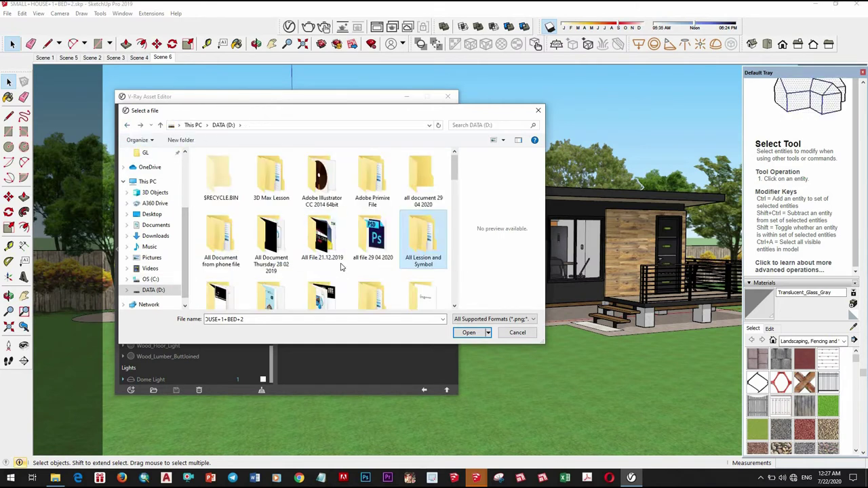
{"action": "scroll", "scroll_direction": "down", "scroll_amount": 3}
{"action": "double_click", "coordinate": [436, 214]}
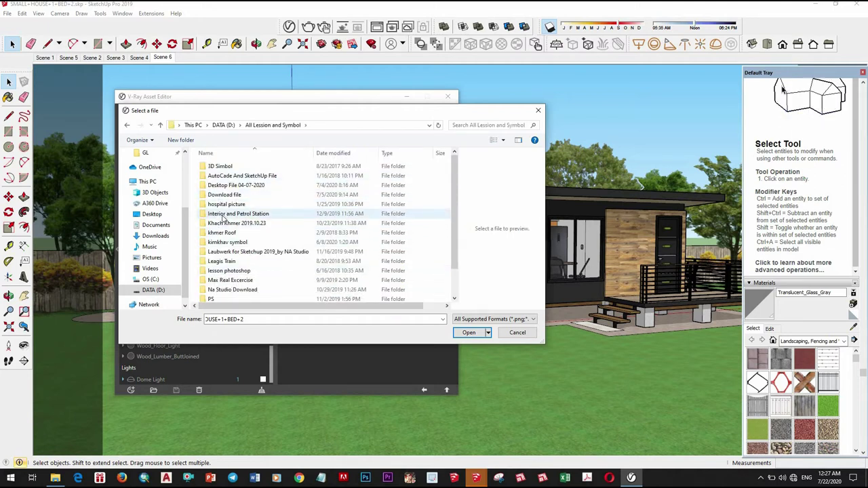
{"action": "scroll", "scroll_direction": "down", "scroll_amount": 3}
{"action": "scroll", "scroll_direction": "down", "scroll_amount": 3}
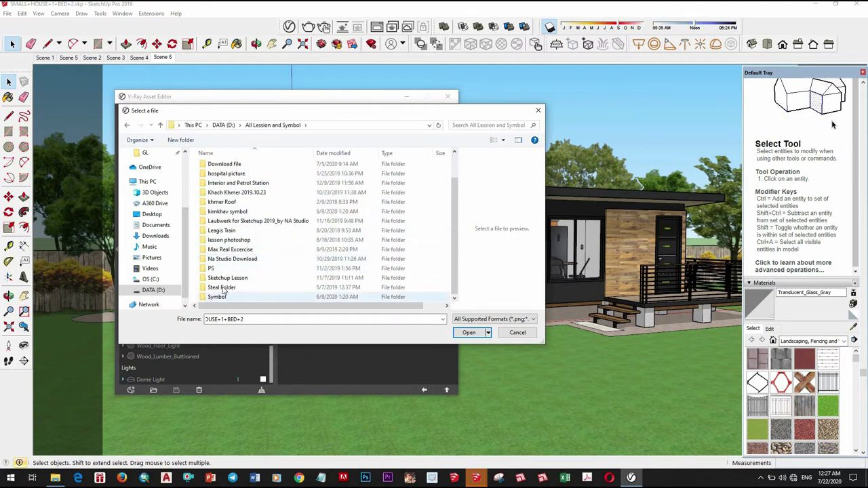
{"action": "double_click", "coordinate": [234, 279]}
{"action": "double_click", "coordinate": [230, 204]}
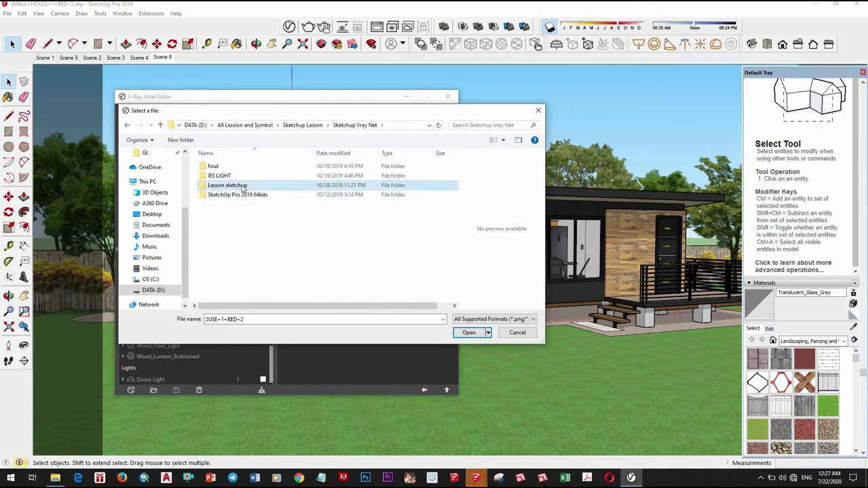
{"action": "double_click", "coordinate": [237, 186]}
{"action": "double_click", "coordinate": [303, 223]}
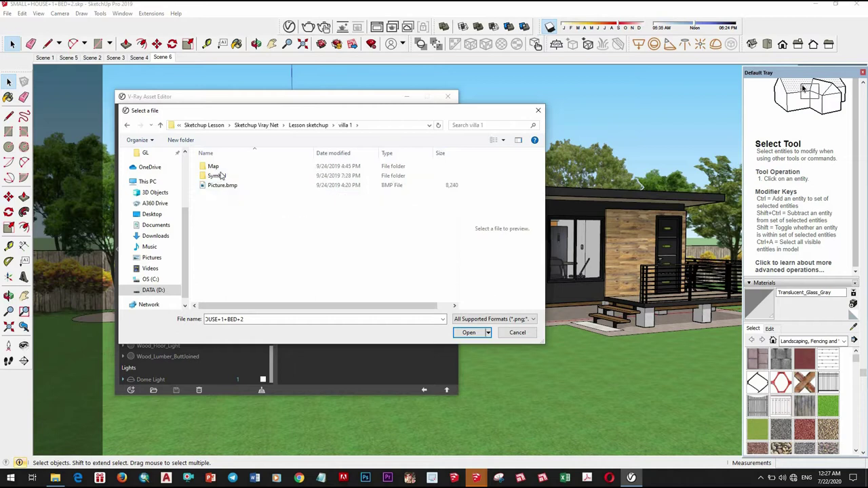
{"action": "double_click", "coordinate": [219, 171]}
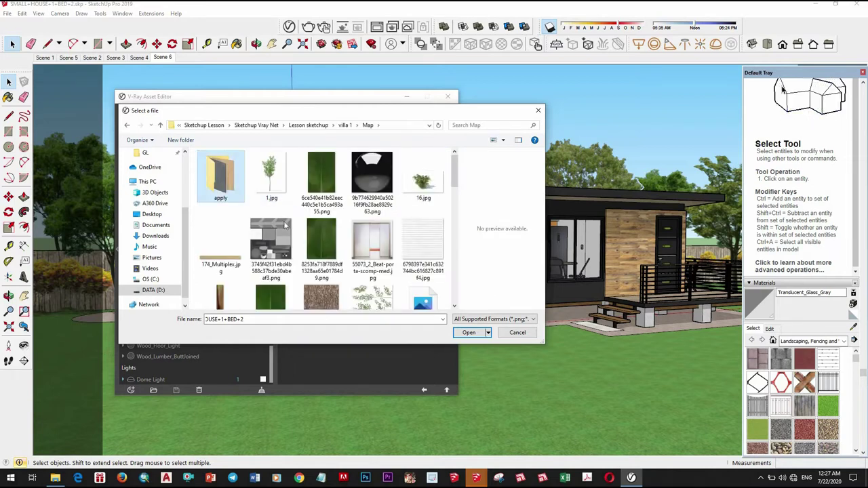
{"action": "double_click", "coordinate": [219, 175]}
{"action": "left_click", "coordinate": [234, 241]}
{"action": "left_click", "coordinate": [453, 333]}
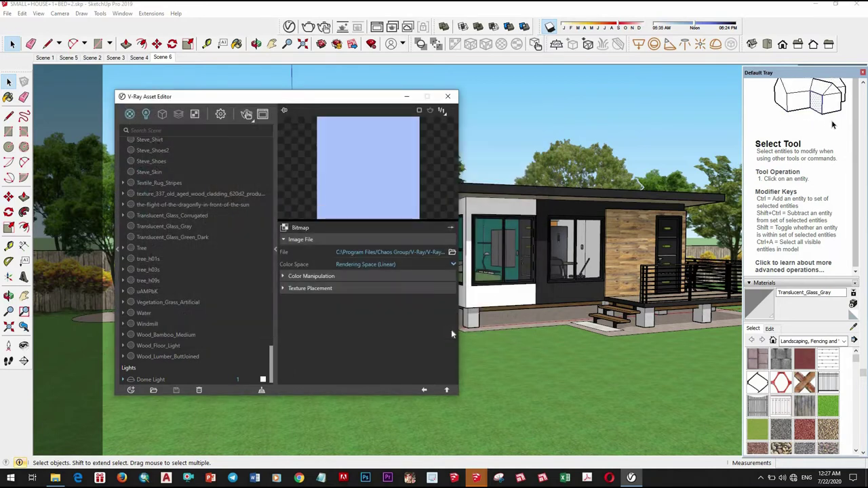
Step: Set the HDR texture placement type to Environment
{"action": "left_click", "coordinate": [357, 277]}
{"action": "left_click", "coordinate": [339, 276]}
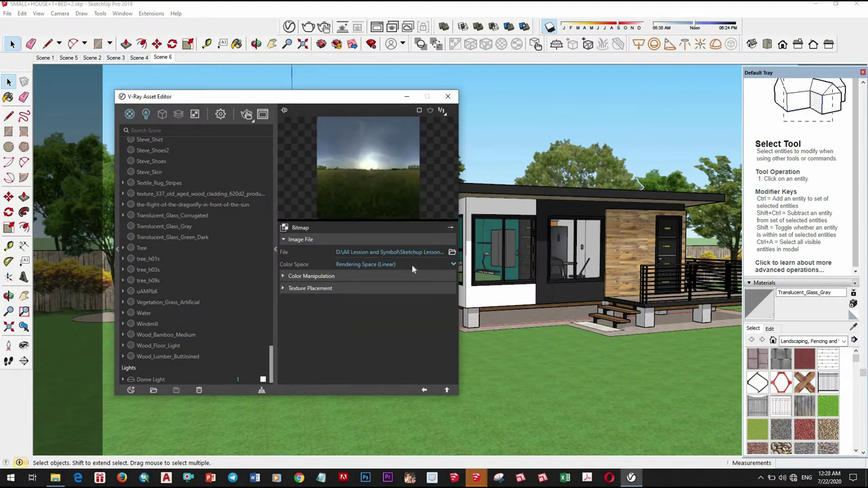
{"action": "left_click", "coordinate": [340, 288]}
{"action": "left_click", "coordinate": [393, 300]}
{"action": "left_click", "coordinate": [360, 324]}
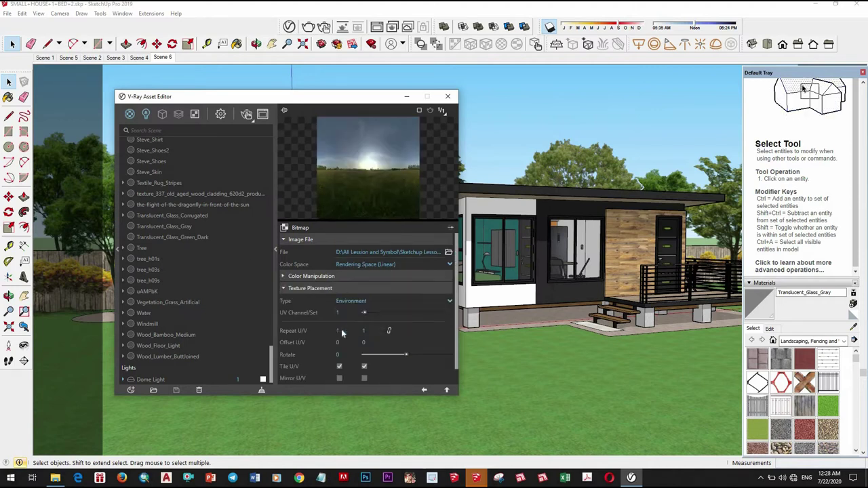
Step: Change the dome light shape from Hemisphere to Sphere and set its intensity to 10
{"action": "left_click", "coordinate": [447, 392]}
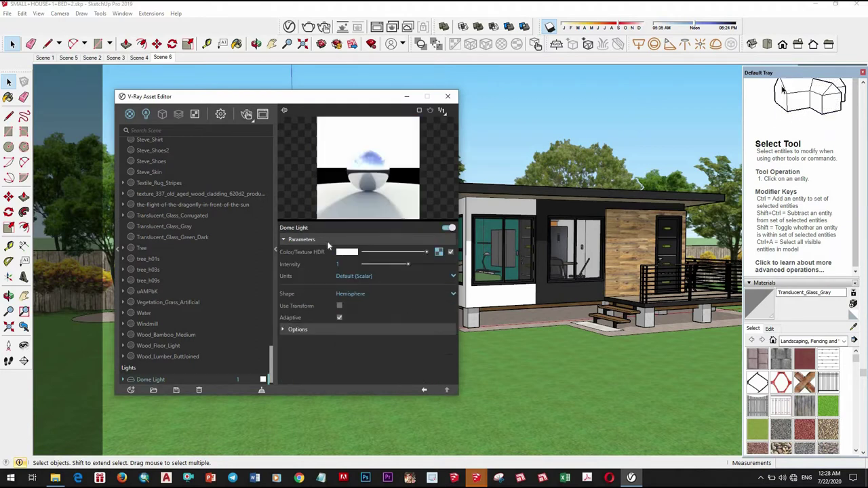
{"action": "left_click", "coordinate": [380, 293]}
{"action": "left_click", "coordinate": [356, 319]}
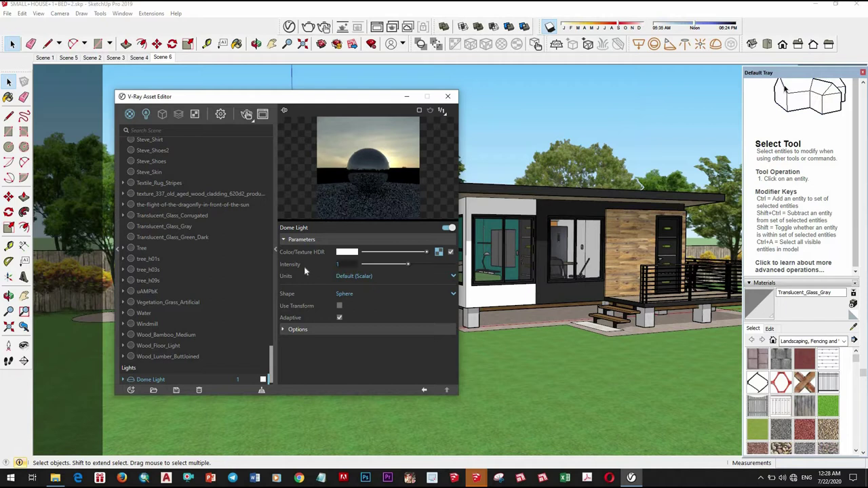
{"action": "type", "text": "5"}
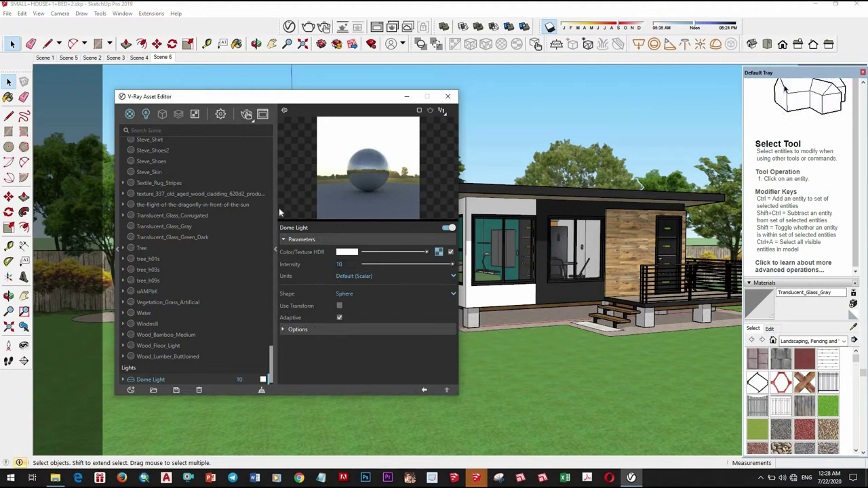
Step: Enter 13.48 as the camera Exposure Value in Render Settings, then close the Asset Editor
{"action": "left_click", "coordinate": [220, 117]}
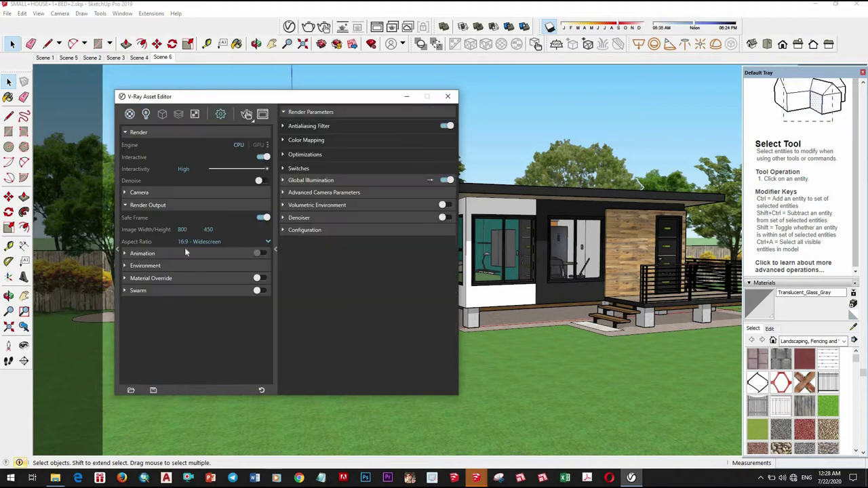
{"action": "left_click", "coordinate": [194, 264]}
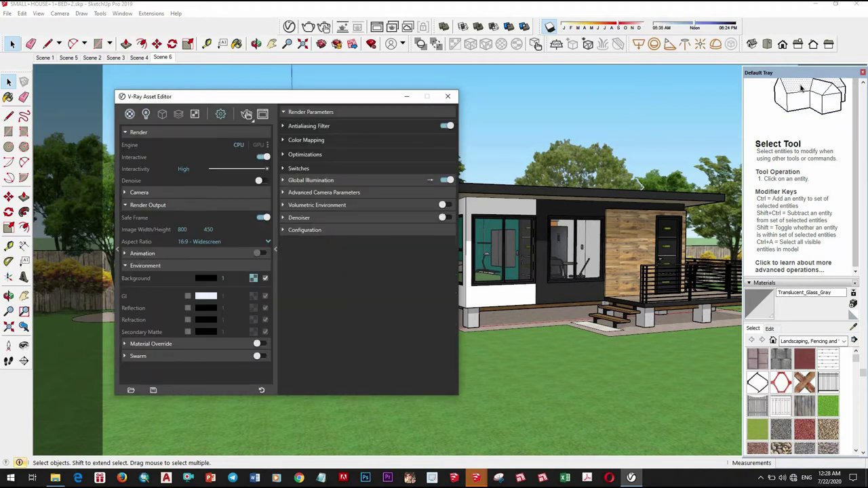
{"action": "left_click", "coordinate": [188, 266]}
{"action": "left_click", "coordinate": [175, 194]}
{"action": "type", "text": "13.5"}
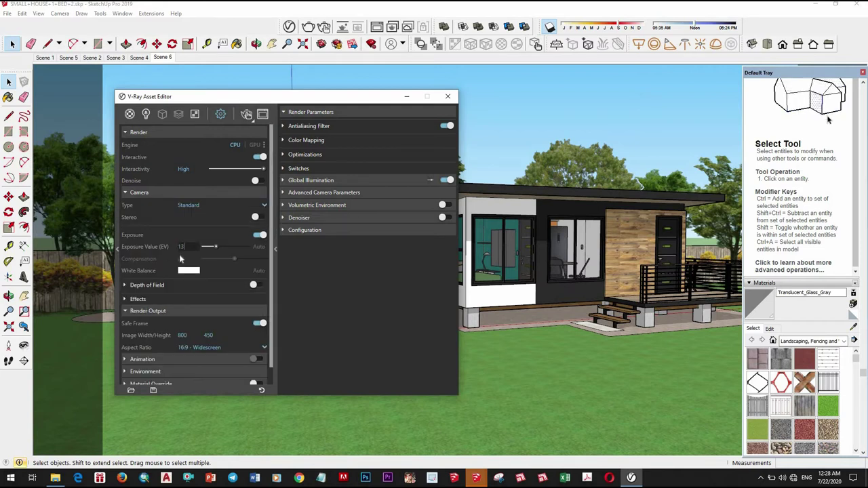
{"action": "key", "text": "Return"}
{"action": "left_click", "coordinate": [448, 97]}
Step: Start the IES Light tool and browse D: through Sketchup Lesson to Sketchup Vray Net
{"action": "left_click", "coordinate": [685, 43]}
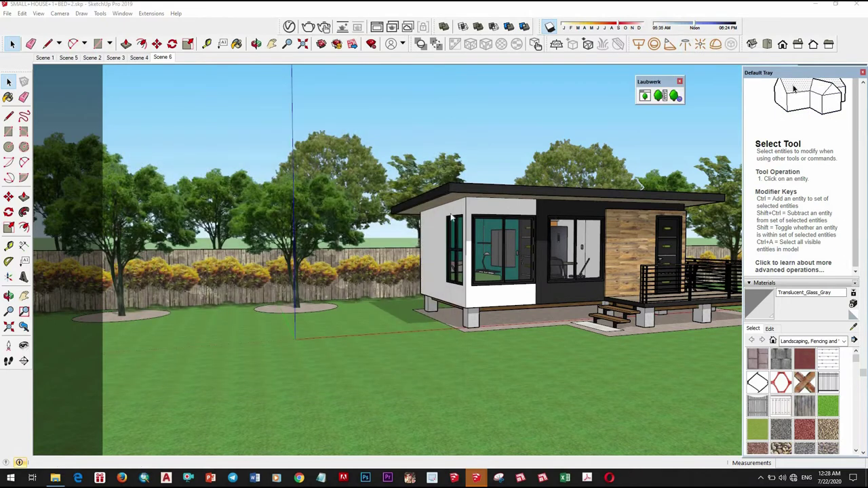
{"action": "left_click", "coordinate": [37, 206]}
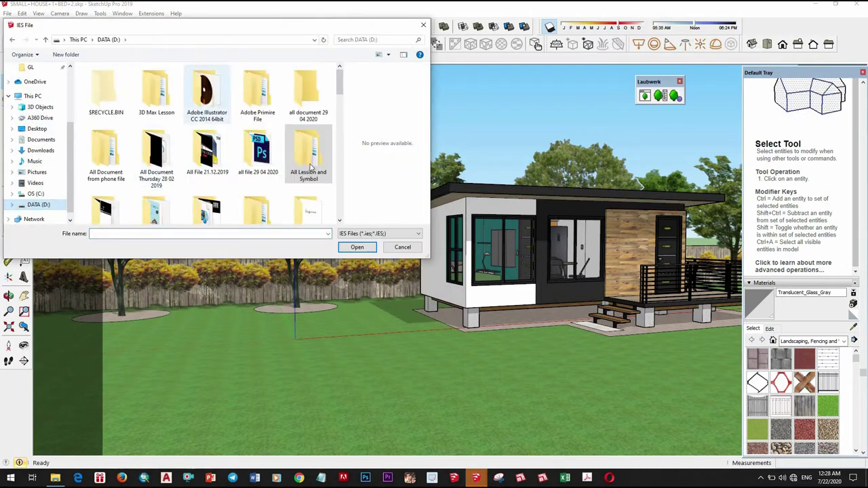
{"action": "double_click", "coordinate": [309, 152]}
{"action": "scroll", "scroll_direction": "down", "scroll_amount": 3}
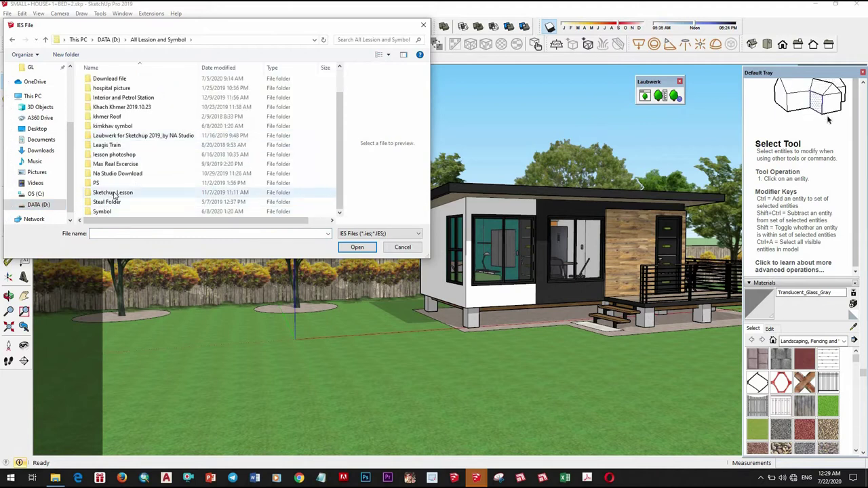
{"action": "double_click", "coordinate": [115, 194]}
{"action": "double_click", "coordinate": [116, 120]}
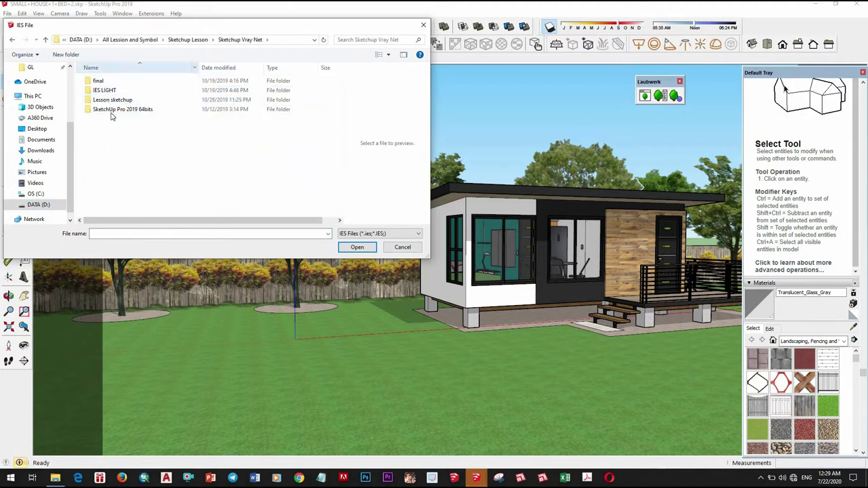
{"action": "left_click", "coordinate": [117, 101]}
{"action": "key", "text": "Return"}
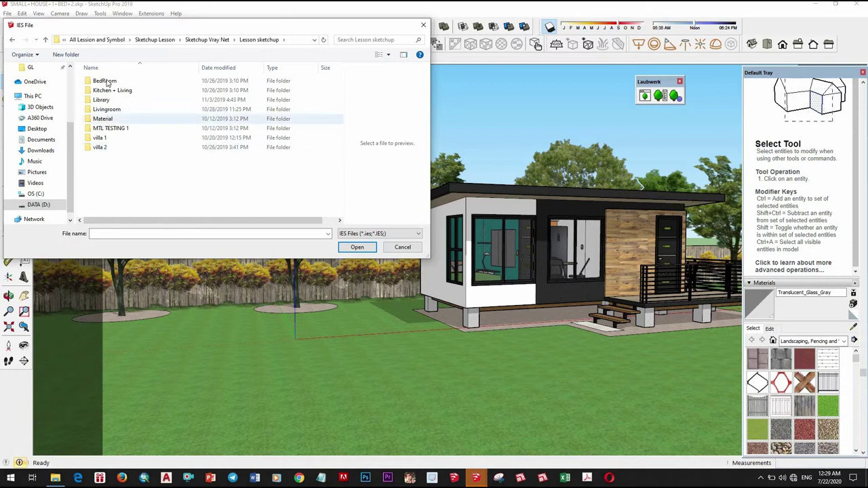
Step: Load an IES profile from the IES LIGHT > ies folder
{"action": "left_click", "coordinate": [11, 42]}
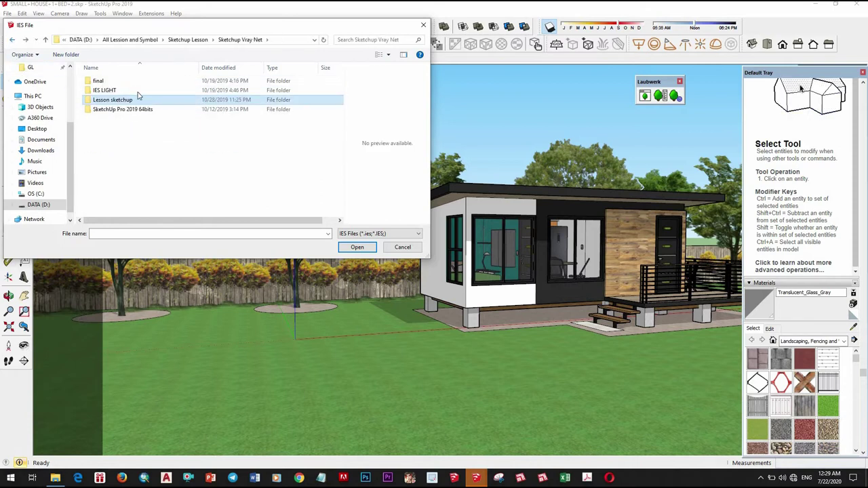
{"action": "double_click", "coordinate": [116, 90]}
{"action": "double_click", "coordinate": [105, 91]}
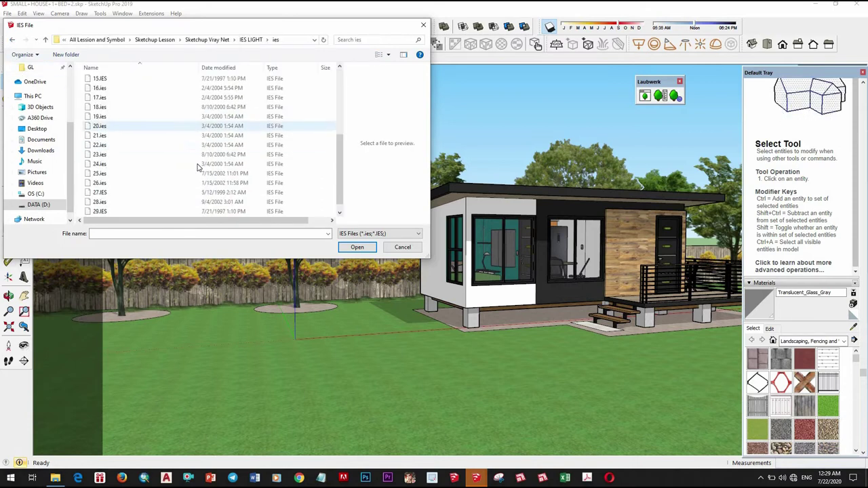
{"action": "scroll", "scroll_direction": "down", "scroll_amount": 3}
{"action": "left_click", "coordinate": [135, 220]}
{"action": "left_click", "coordinate": [357, 247]}
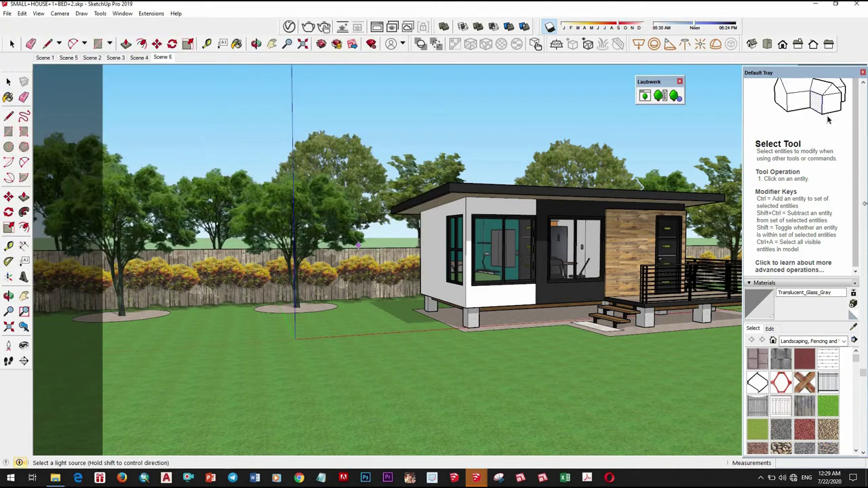
Step: Zoom in to the window and set the IES light intensity to 50000 lm
{"action": "scroll", "scroll_direction": "up", "scroll_amount": 3}
{"action": "left_click_drag", "start_coordinate": [516, 204], "coordinate": [394, 101]}
{"action": "scroll", "scroll_direction": "up", "scroll_amount": 3}
{"action": "scroll", "scroll_direction": "up", "scroll_amount": 3}
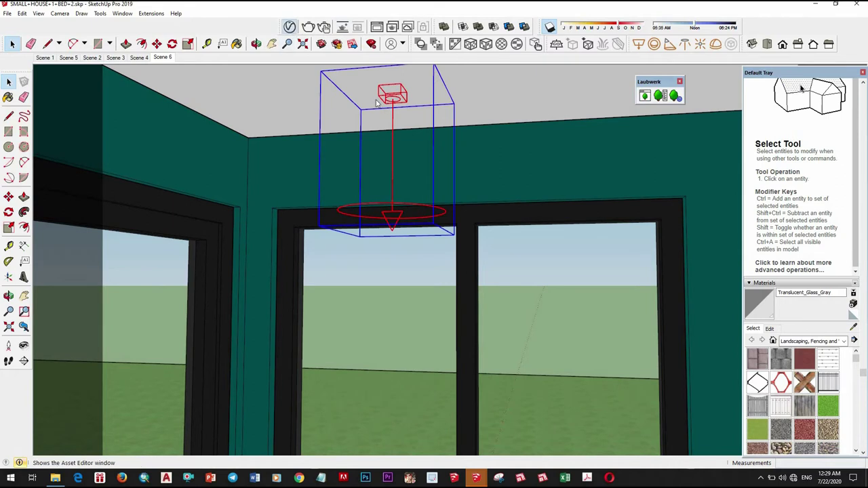
{"action": "left_click", "coordinate": [289, 27]}
{"action": "left_click", "coordinate": [457, 273]}
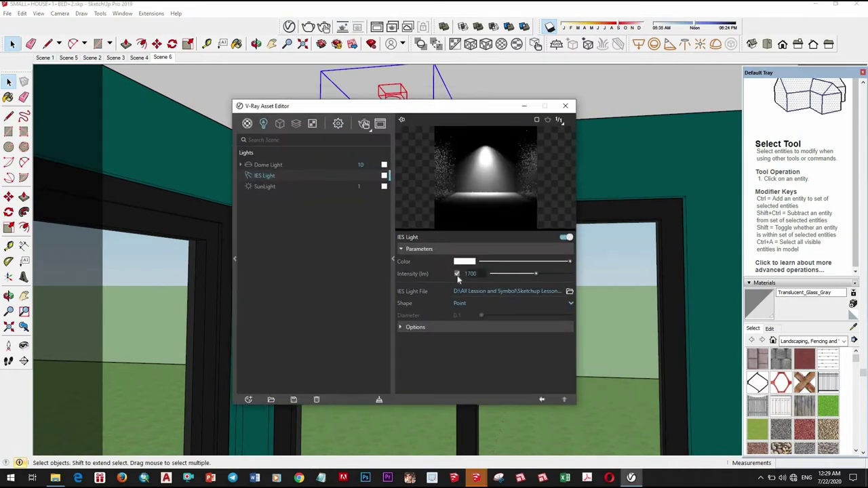
{"action": "type", "text": "00"}
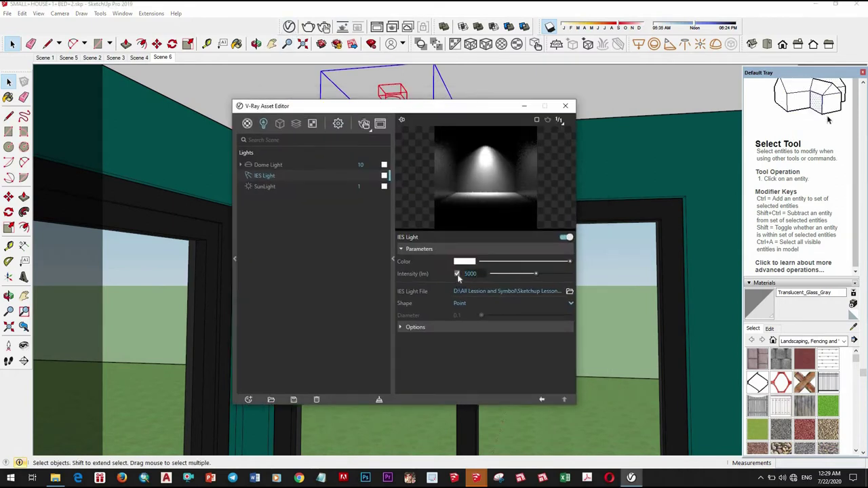
{"action": "type", "text": "0"}
{"action": "key", "text": "Return"}
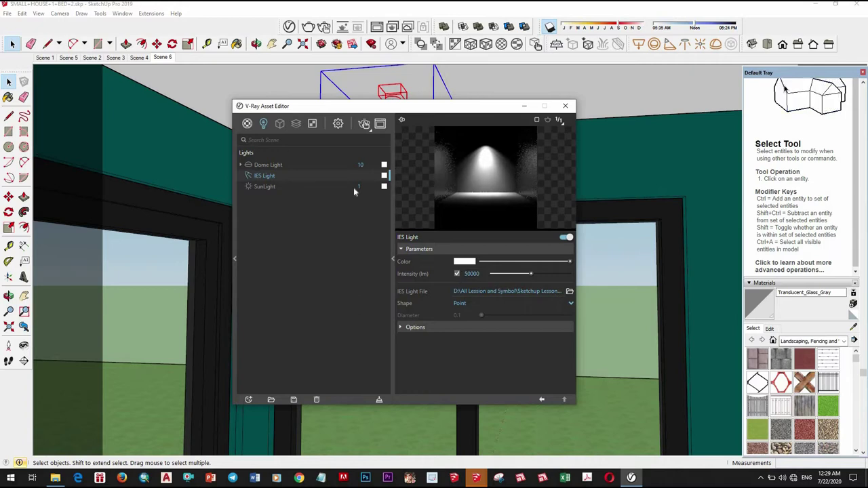
Step: Give the IES light a pale warm peach colour and close the Asset Editor
{"action": "left_click", "coordinate": [384, 175]}
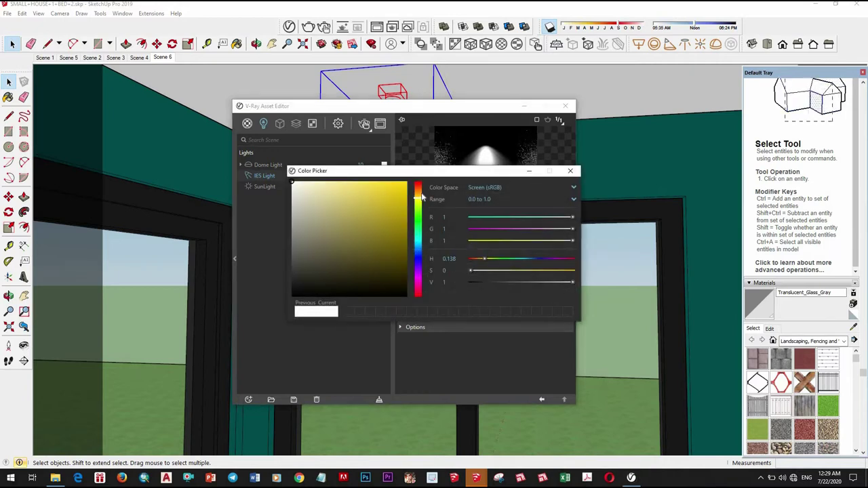
{"action": "left_click", "coordinate": [315, 183]}
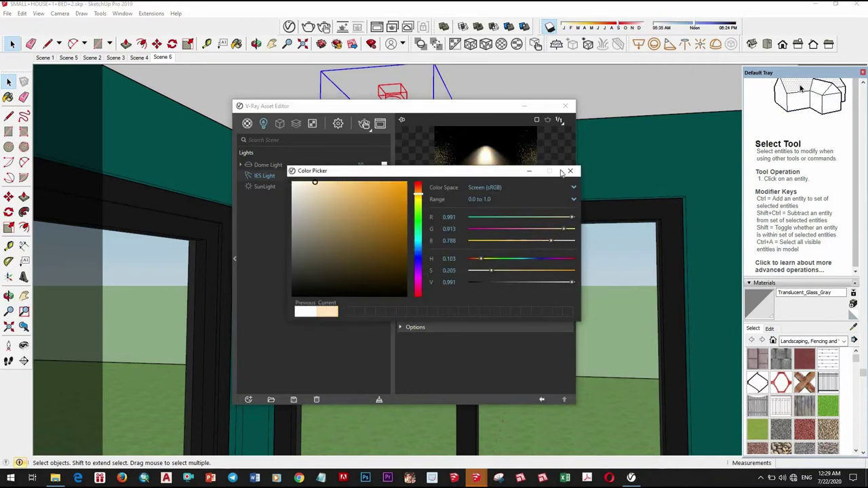
{"action": "left_click", "coordinate": [572, 171]}
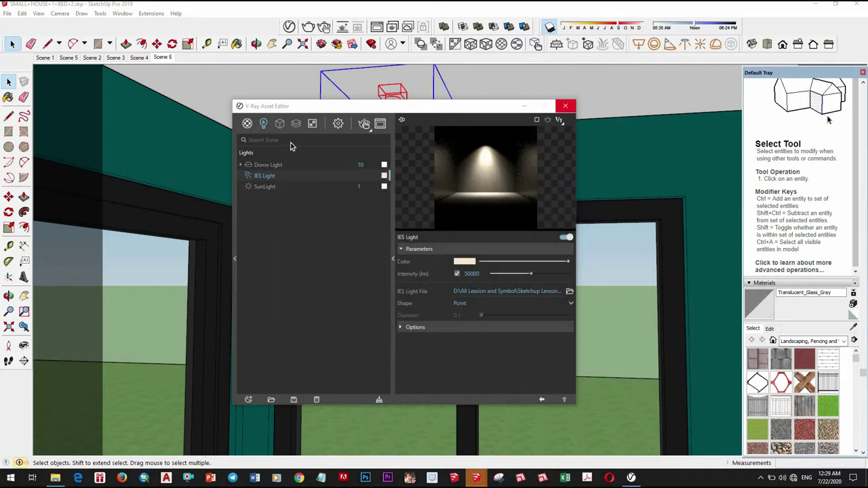
{"action": "left_click", "coordinate": [565, 106]}
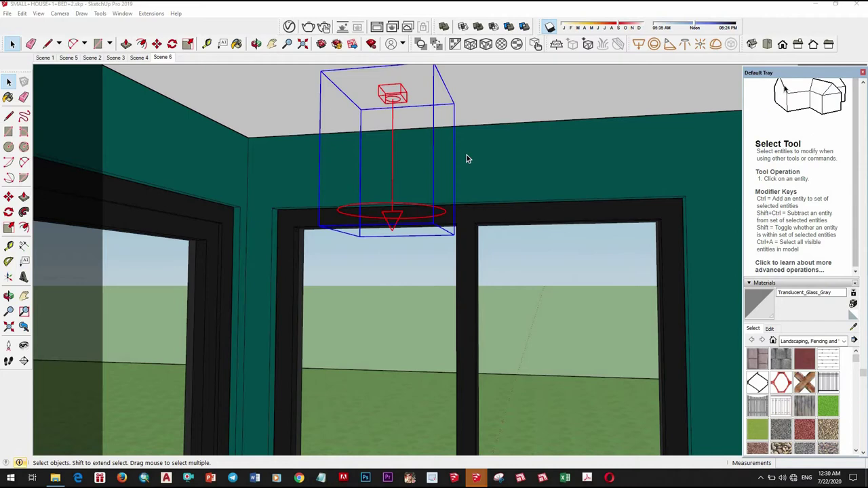
Step: Start moving the IES light fixture with the Move tool, orbiting around the house
{"action": "left_click_drag", "start_coordinate": [441, 147], "coordinate": [548, 214]}
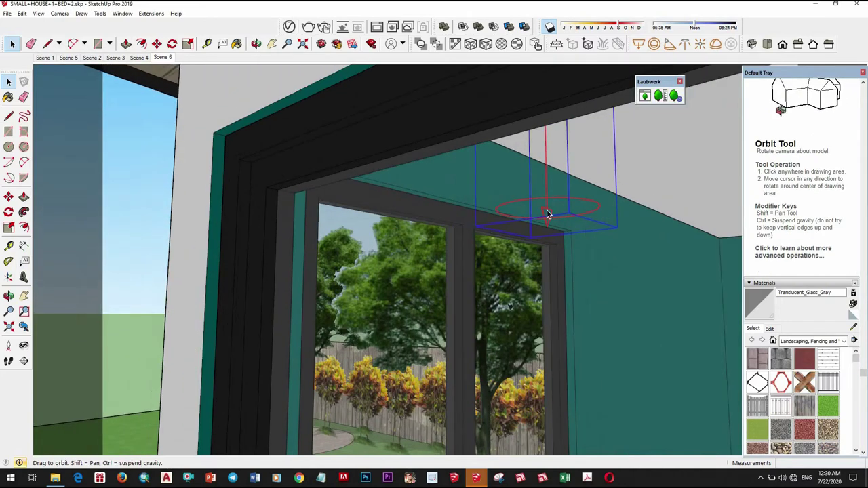
{"action": "left_click_drag", "start_coordinate": [190, 159], "coordinate": [483, 96]}
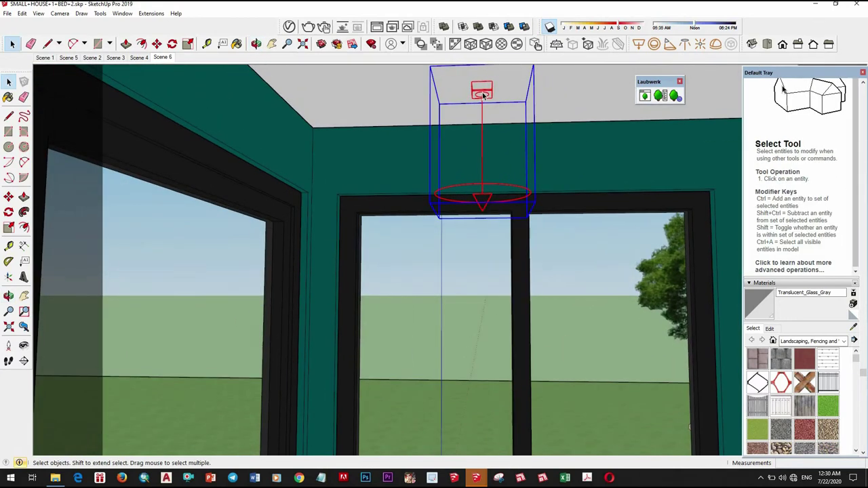
{"action": "key", "text": "m"}
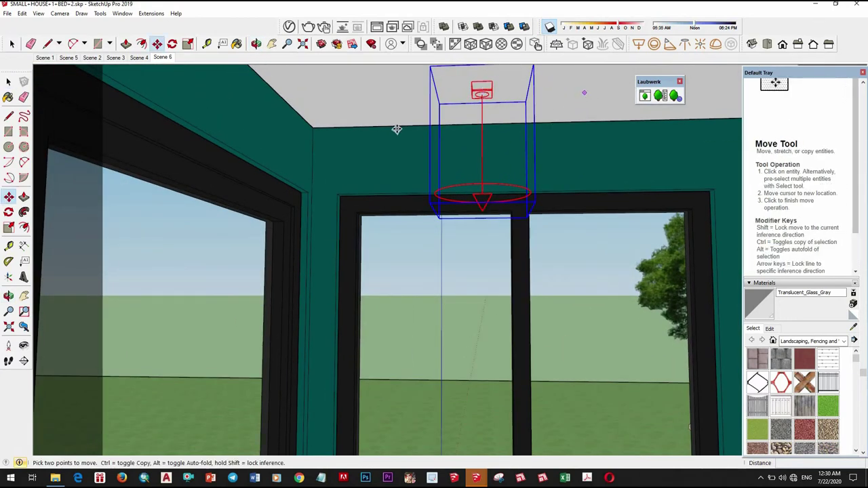
{"action": "left_click", "coordinate": [514, 128]}
{"action": "left_click_drag", "start_coordinate": [512, 129], "coordinate": [344, 116]}
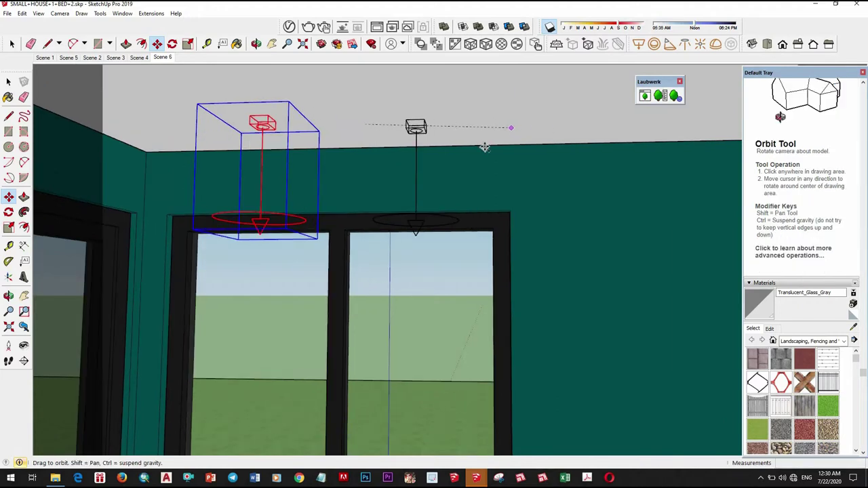
{"action": "left_click_drag", "start_coordinate": [484, 147], "coordinate": [534, 120]}
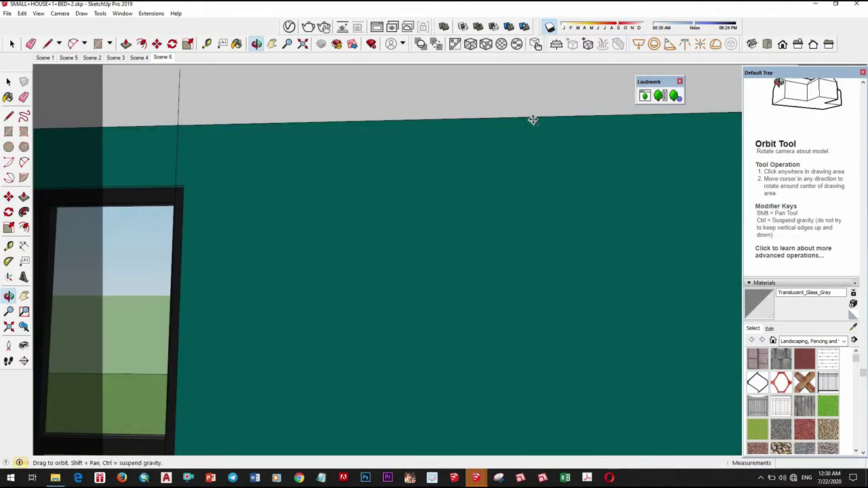
{"action": "left_click_drag", "start_coordinate": [378, 160], "coordinate": [319, 89]}
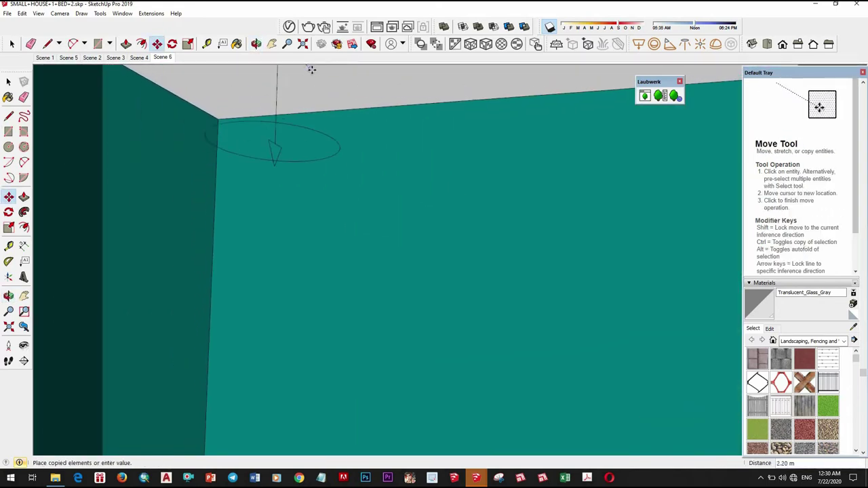
{"action": "left_click_drag", "start_coordinate": [305, 145], "coordinate": [424, 172]}
{"action": "scroll", "scroll_direction": "down", "scroll_amount": 3}
{"action": "scroll", "scroll_direction": "up", "scroll_amount": 3}
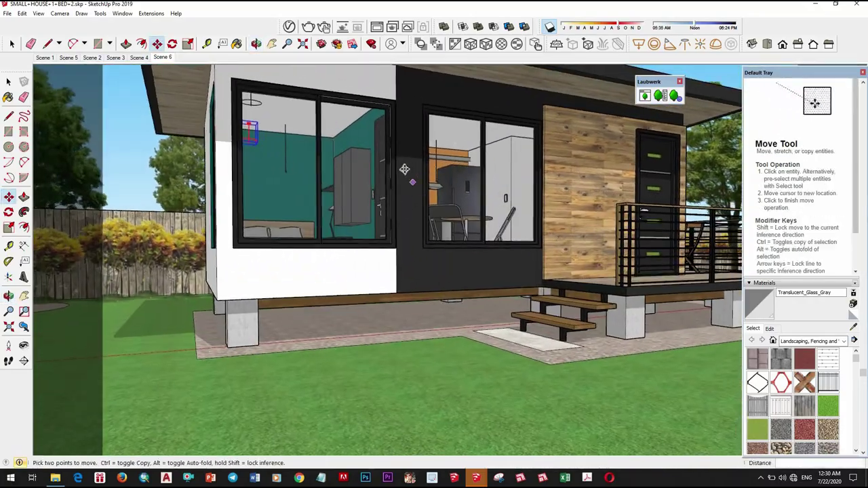
{"action": "left_click_drag", "start_coordinate": [283, 146], "coordinate": [297, 131]}
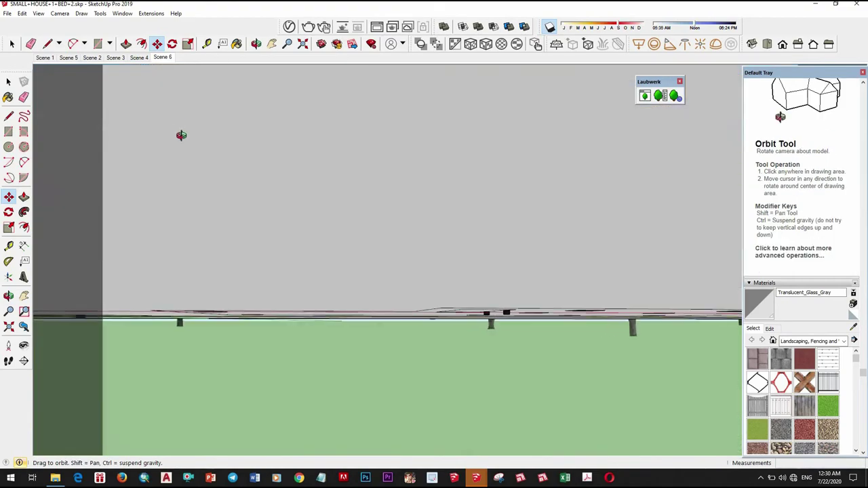
{"action": "scroll", "scroll_direction": "up", "scroll_amount": 3}
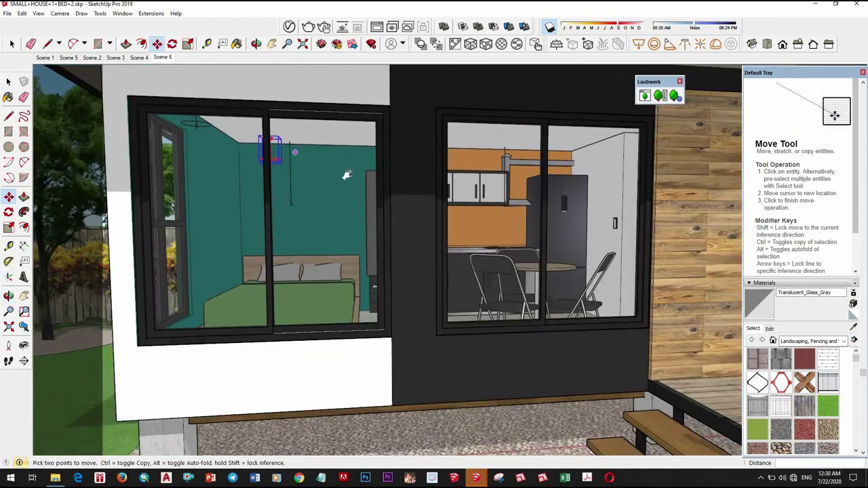
{"action": "left_click_drag", "start_coordinate": [348, 175], "coordinate": [459, 107]}
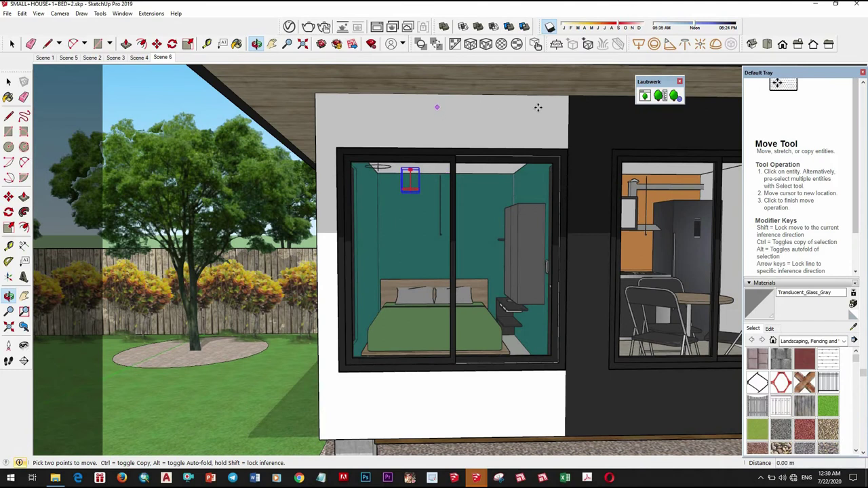
Step: Ctrl-copy the light into the bedroom, just over 2 m along the side wall
{"action": "key", "text": "ctrl"}
{"action": "left_click", "coordinate": [543, 112]}
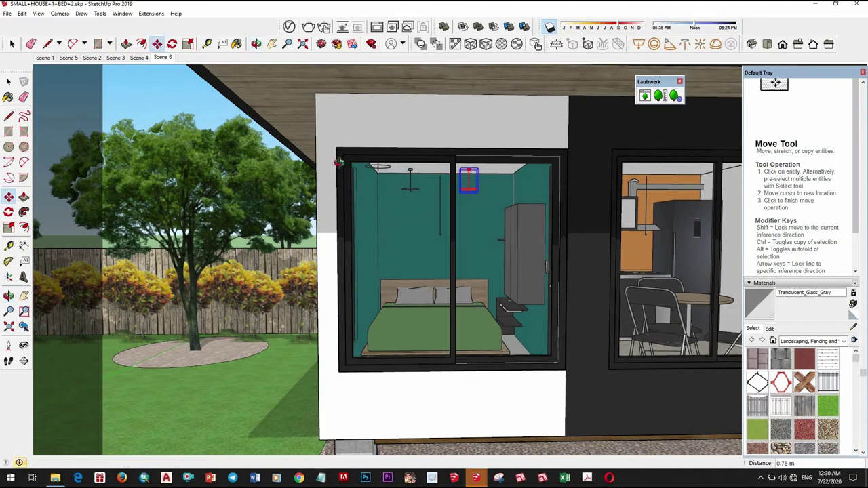
{"action": "left_click_drag", "start_coordinate": [536, 108], "coordinate": [327, 152]}
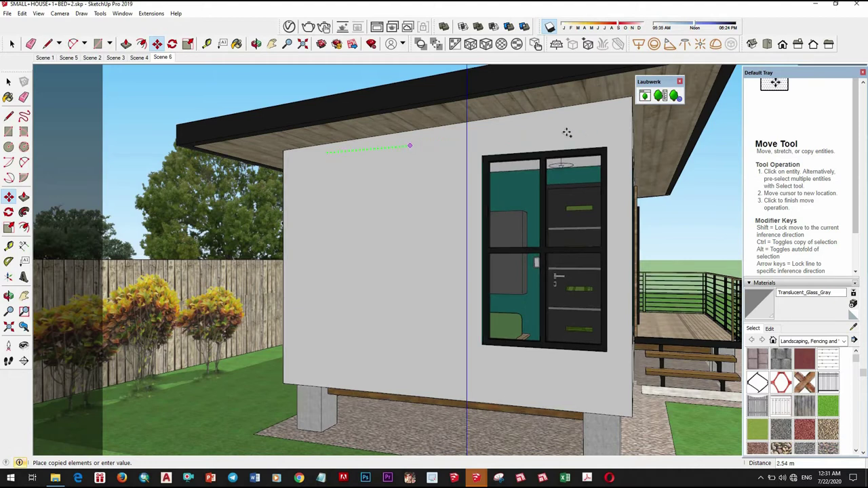
{"action": "left_click", "coordinate": [537, 132]}
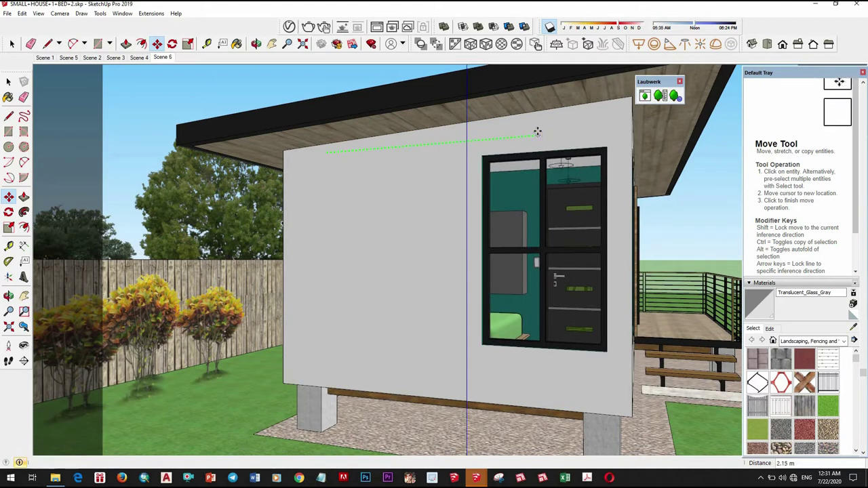
{"action": "left_click_drag", "start_coordinate": [414, 242], "coordinate": [468, 74]}
{"action": "key", "text": "space"}
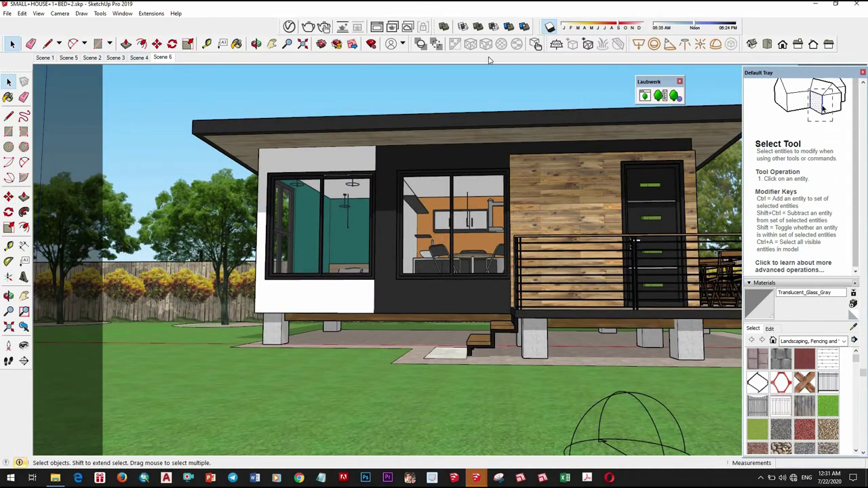
Step: Render the Scene 6 house view at 800 × 450 and zoom into the glass
{"action": "left_click", "coordinate": [324, 27]}
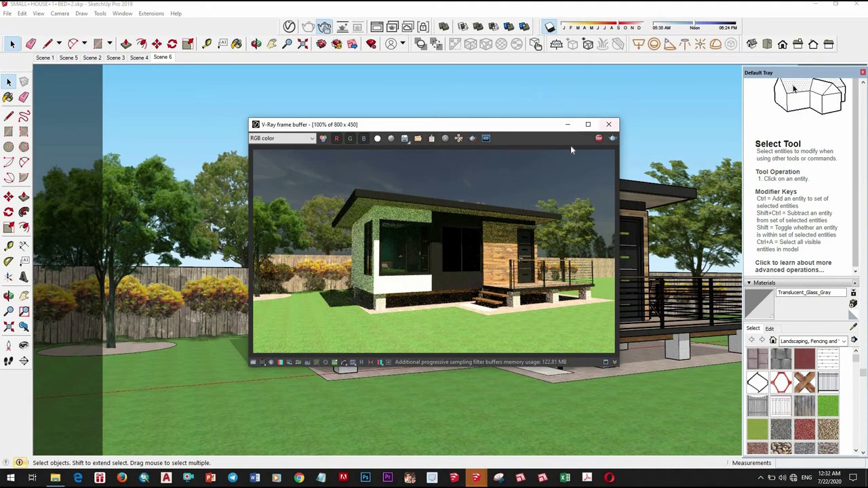
{"action": "scroll", "scroll_direction": "up", "scroll_amount": 3}
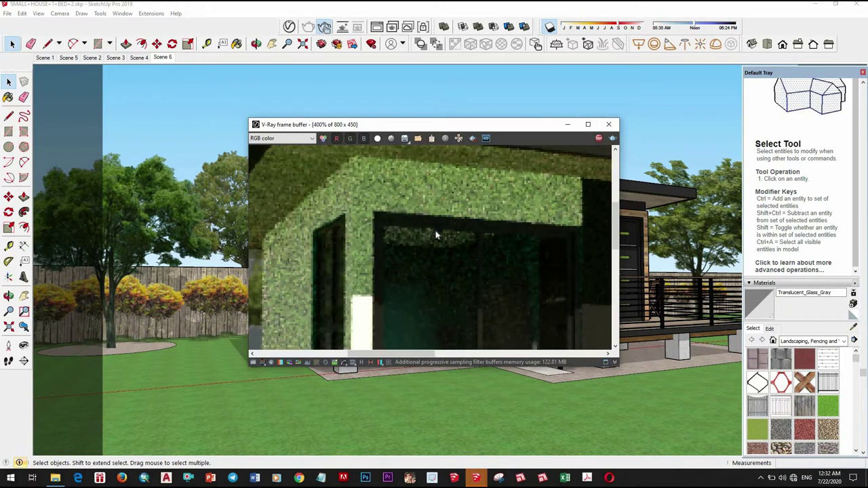
{"action": "scroll", "scroll_direction": "down", "scroll_amount": 3}
{"action": "scroll", "scroll_direction": "down", "scroll_amount": 3}
{"action": "scroll", "scroll_direction": "up", "scroll_amount": 3}
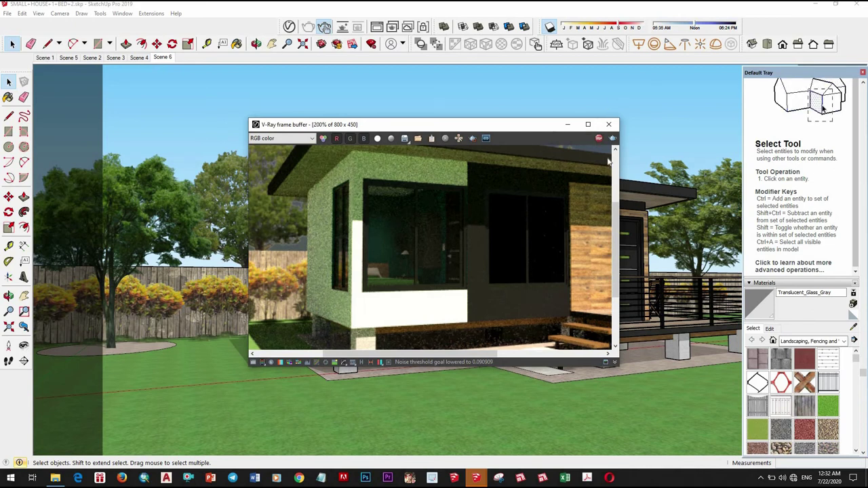
Step: Close the render and change the IES light colour to a deeper warm peach
{"action": "left_click", "coordinate": [608, 124]}
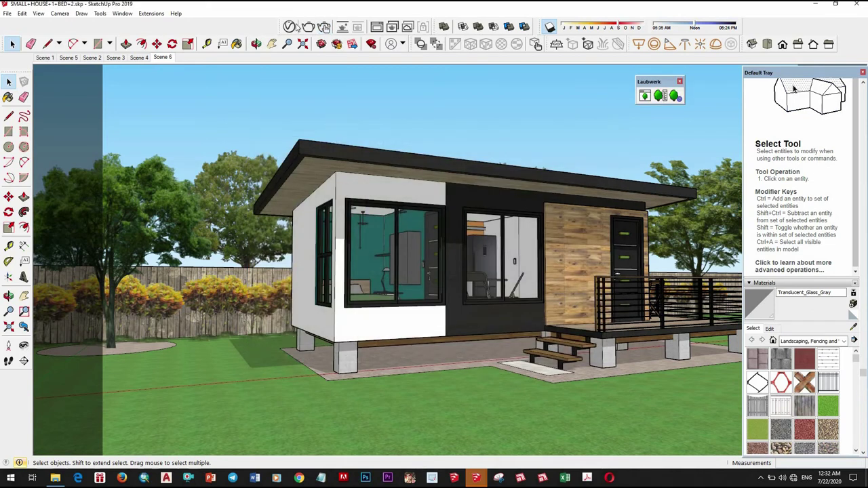
{"action": "left_click", "coordinate": [290, 26]}
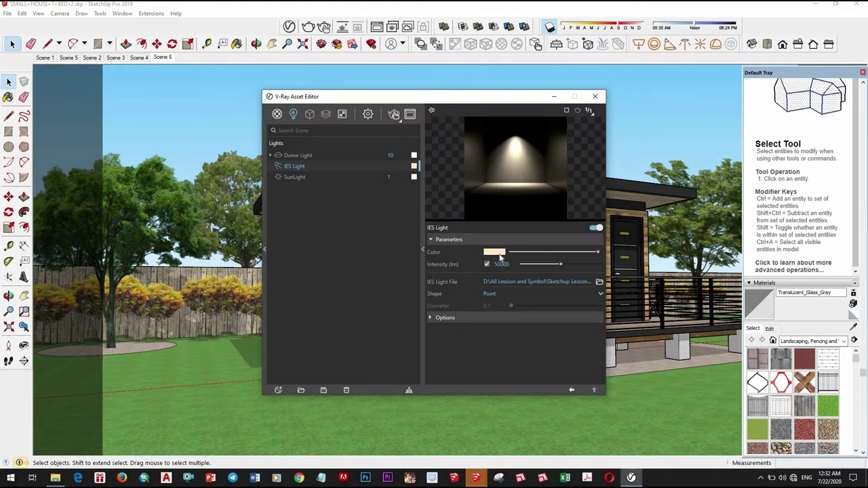
{"action": "left_click", "coordinate": [495, 253]}
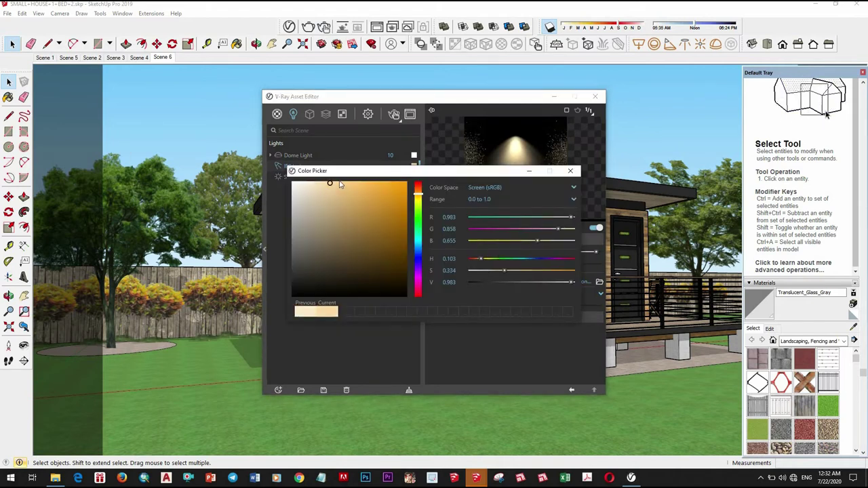
{"action": "left_click", "coordinate": [571, 170]}
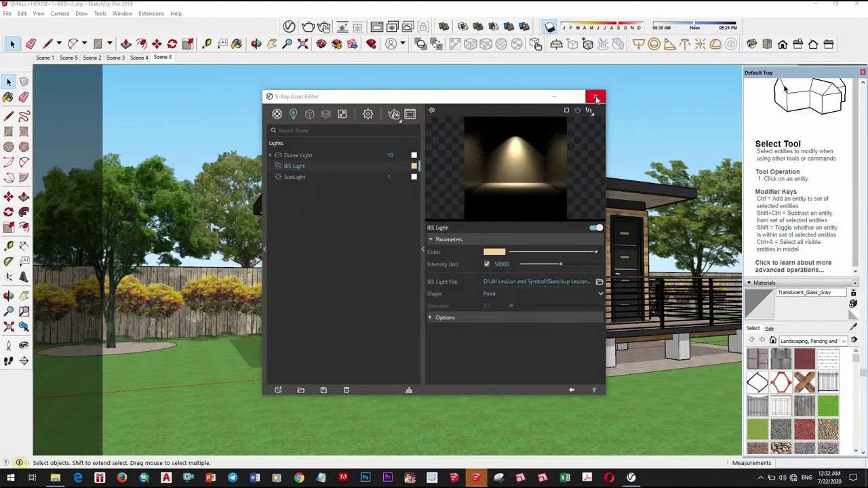
{"action": "left_click", "coordinate": [595, 97]}
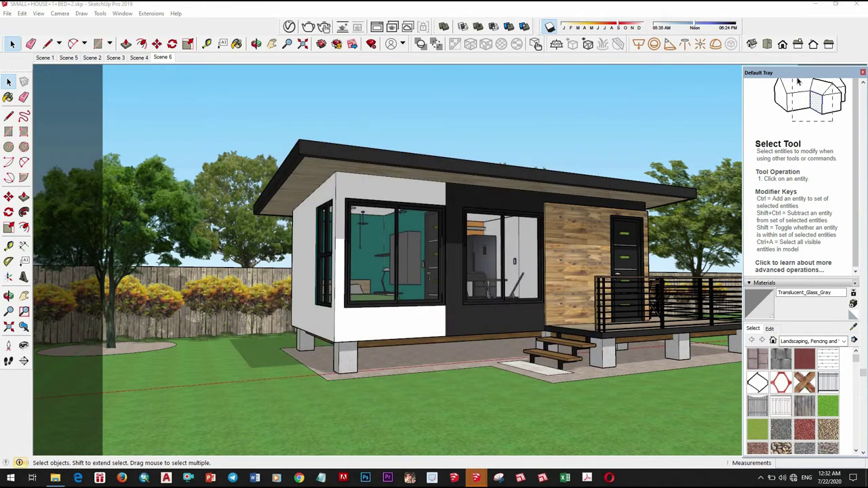
{"action": "scroll", "scroll_direction": "up", "scroll_amount": 3}
{"action": "left_click_drag", "start_coordinate": [477, 244], "coordinate": [377, 229]}
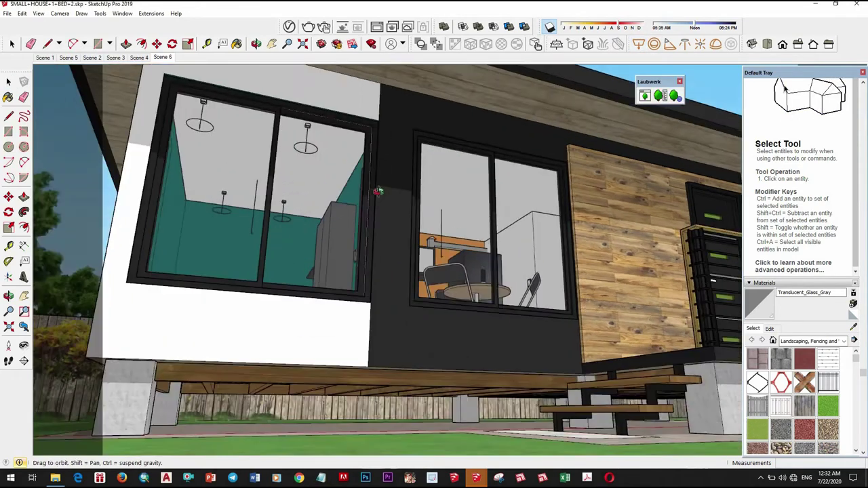
{"action": "scroll", "scroll_direction": "up", "scroll_amount": 3}
{"action": "scroll", "scroll_direction": "up", "scroll_amount": 3}
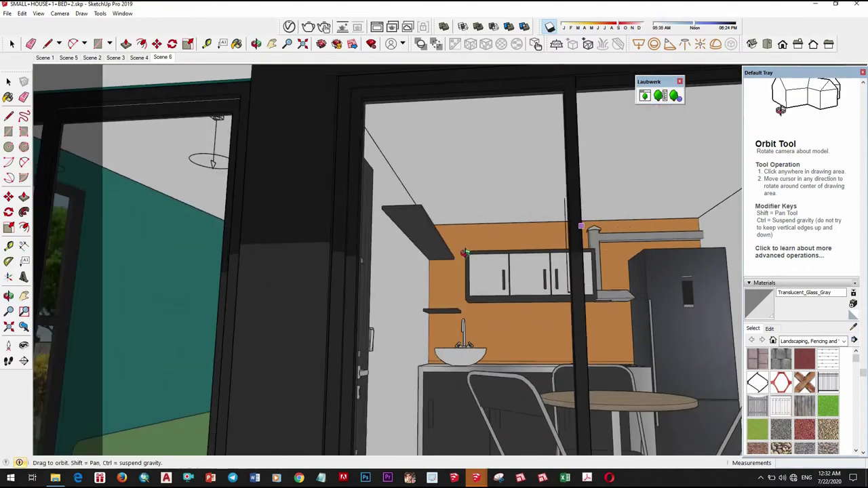
{"action": "scroll", "scroll_direction": "up", "scroll_amount": 3}
{"action": "scroll", "scroll_direction": "up", "scroll_amount": 3}
{"action": "scroll", "scroll_direction": "up", "scroll_amount": 3}
{"action": "scroll", "scroll_direction": "up", "scroll_amount": 3}
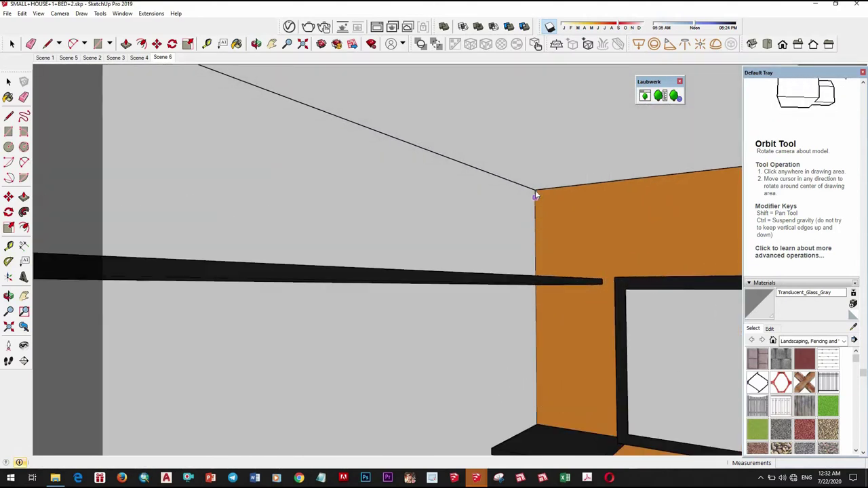
{"action": "left_click_drag", "start_coordinate": [596, 199], "coordinate": [404, 144]}
{"action": "scroll", "scroll_direction": "down", "scroll_amount": 3}
{"action": "scroll", "scroll_direction": "down", "scroll_amount": 3}
{"action": "left_click_drag", "start_coordinate": [326, 156], "coordinate": [429, 126]}
{"action": "scroll", "scroll_direction": "up", "scroll_amount": 3}
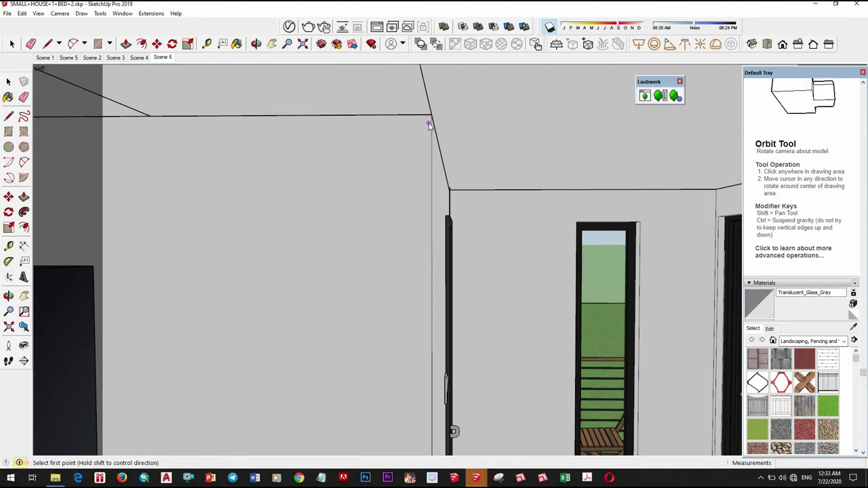
{"action": "left_click_drag", "start_coordinate": [463, 167], "coordinate": [369, 179]}
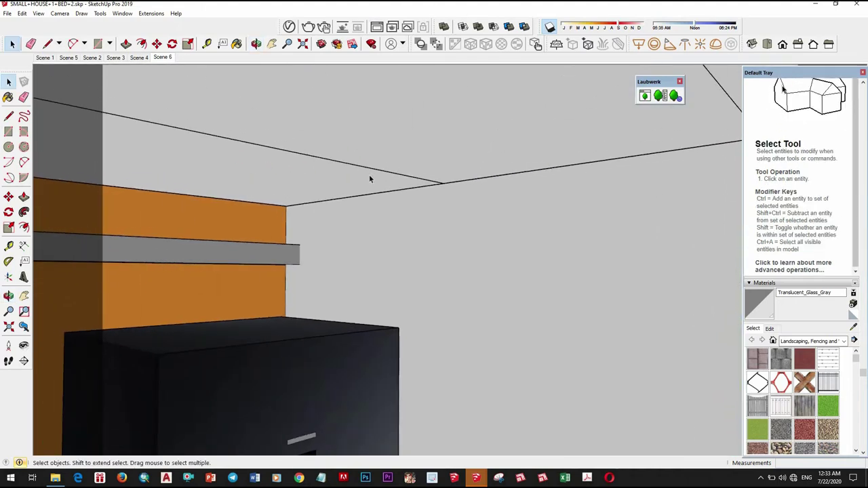
Step: Set the Rectangle Light's colour to a warm orange-peach
{"action": "left_click", "coordinate": [288, 28]}
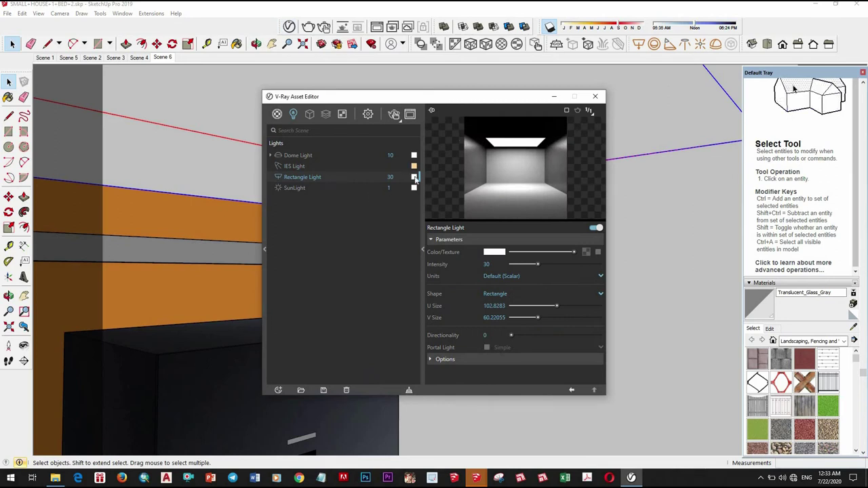
{"action": "left_click", "coordinate": [414, 177]}
{"action": "left_click", "coordinate": [417, 192]}
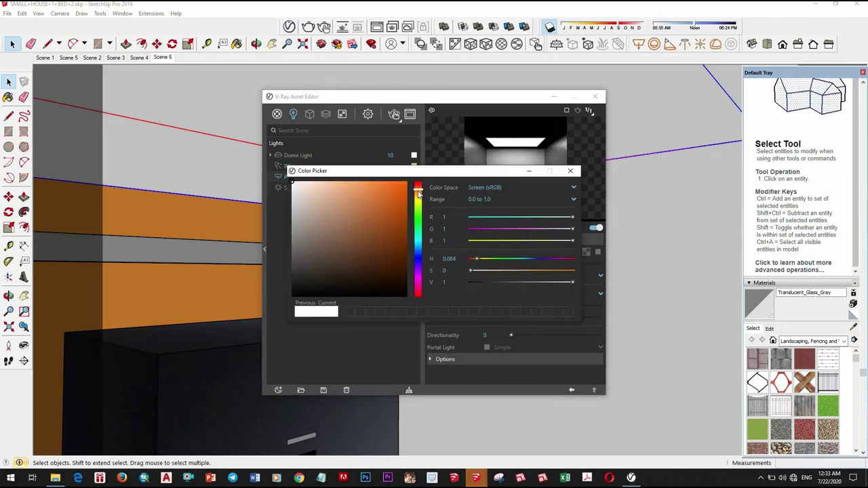
{"action": "left_click", "coordinate": [344, 186]}
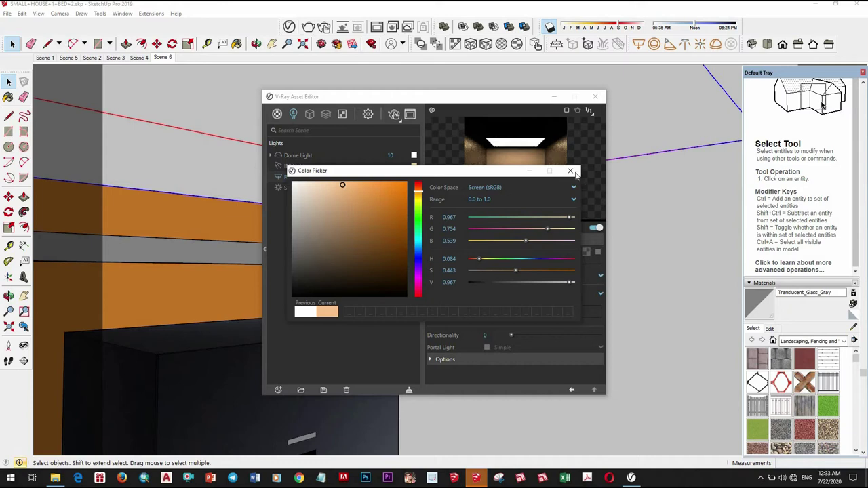
{"action": "left_click", "coordinate": [570, 170]}
Step: Set the rectangle light intensity to 50 and return to the Scene 6 exterior
{"action": "double_click", "coordinate": [502, 265]}
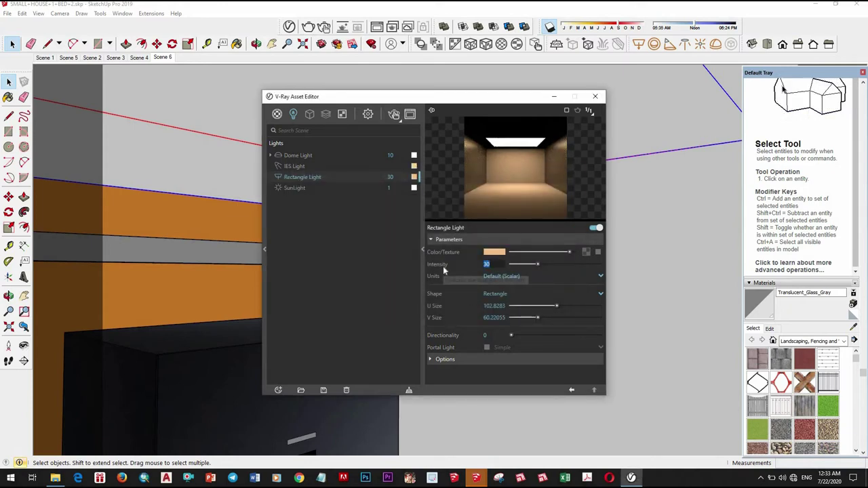
{"action": "type", "text": "50"}
{"action": "key", "text": "Return"}
{"action": "left_click", "coordinate": [595, 96]}
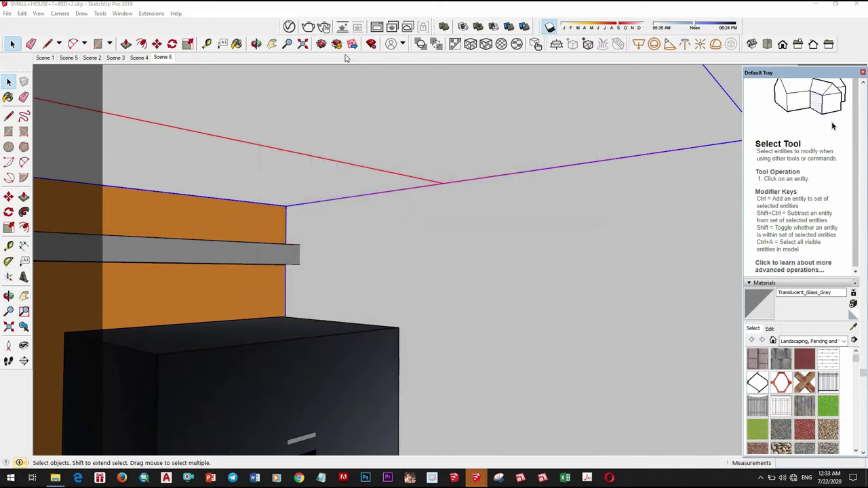
{"action": "left_click", "coordinate": [163, 57]}
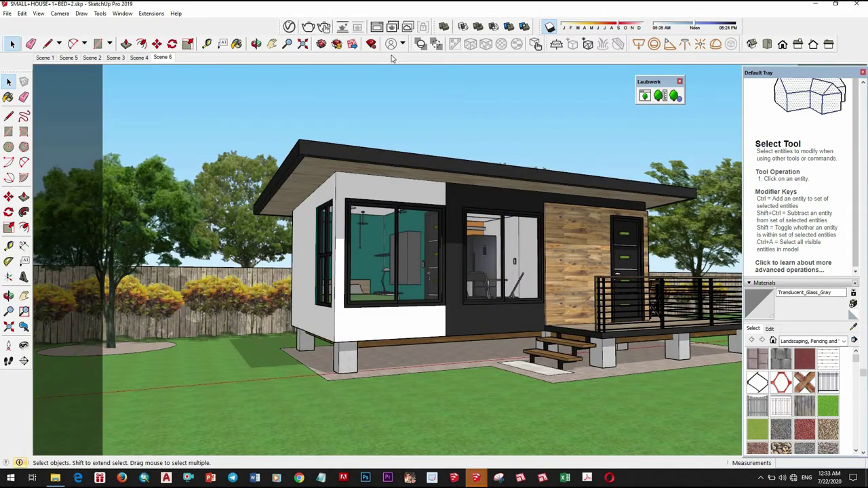
{"action": "left_click", "coordinate": [324, 27]}
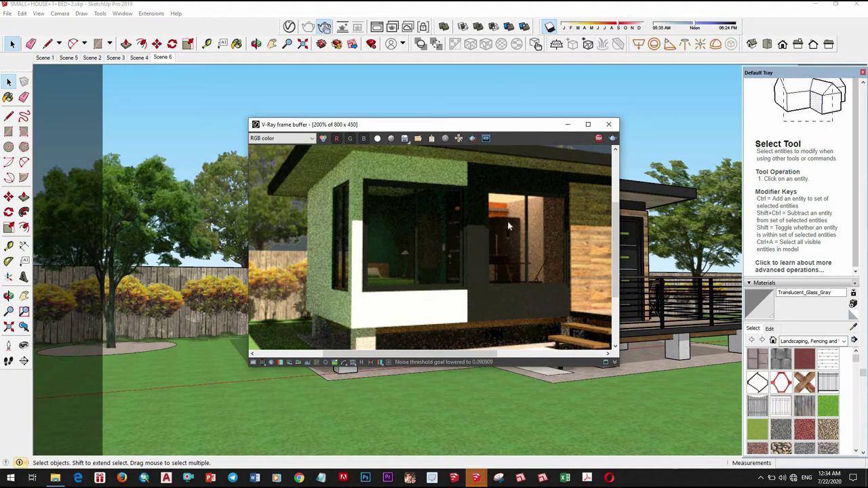
{"action": "left_click", "coordinate": [599, 139]}
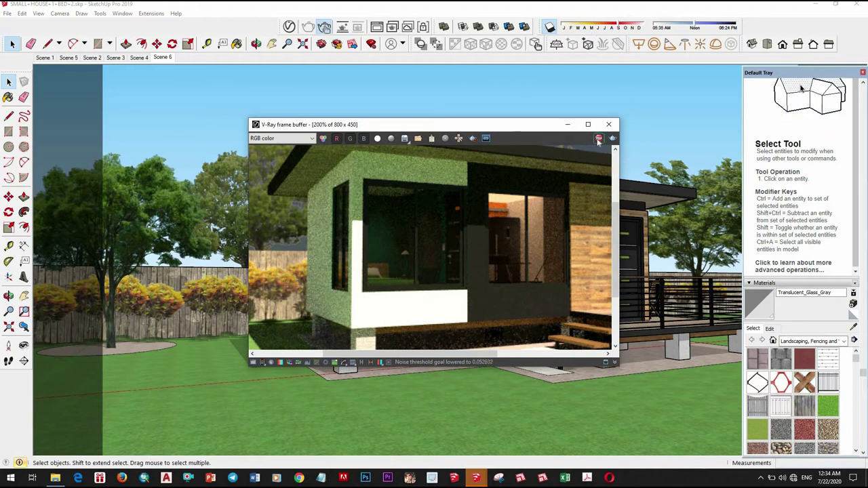
{"action": "left_click", "coordinate": [397, 67]}
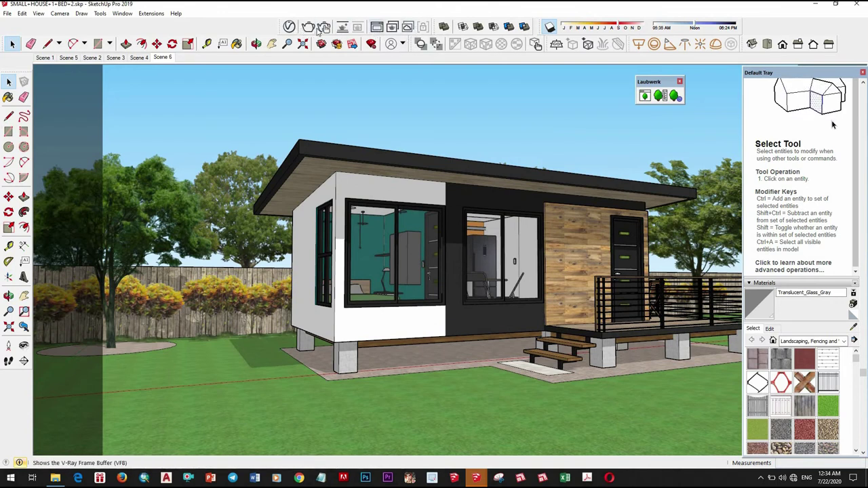
Step: Reopen and close the light settings, then orbit into the bedroom toward the teal wall
{"action": "left_click", "coordinate": [290, 27]}
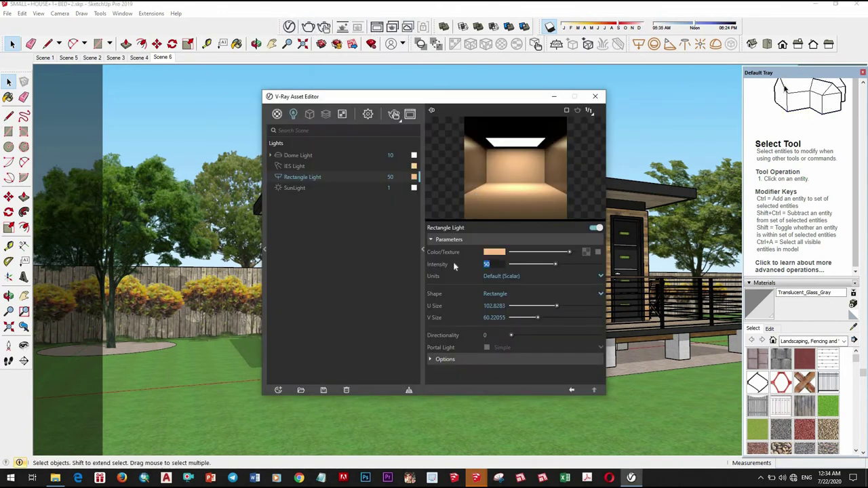
{"action": "left_click", "coordinate": [595, 96]}
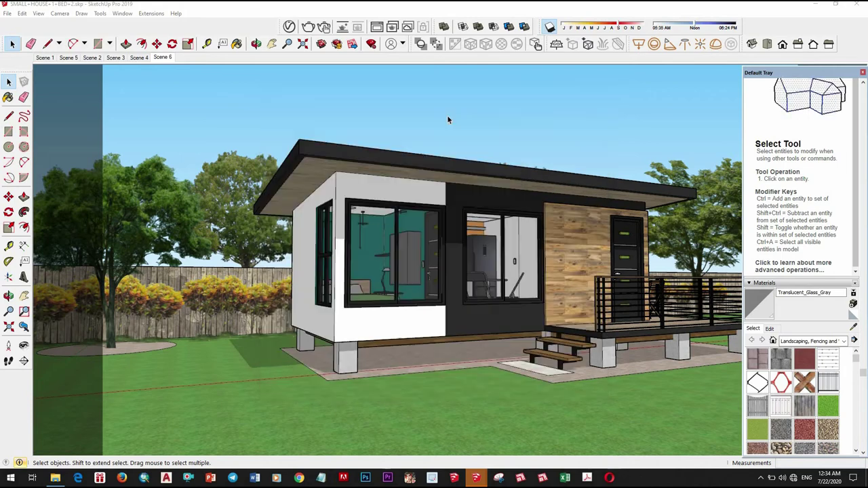
{"action": "scroll", "scroll_direction": "up", "scroll_amount": 3}
{"action": "left_click_drag", "start_coordinate": [362, 217], "coordinate": [513, 205]}
{"action": "scroll", "scroll_direction": "up", "scroll_amount": 3}
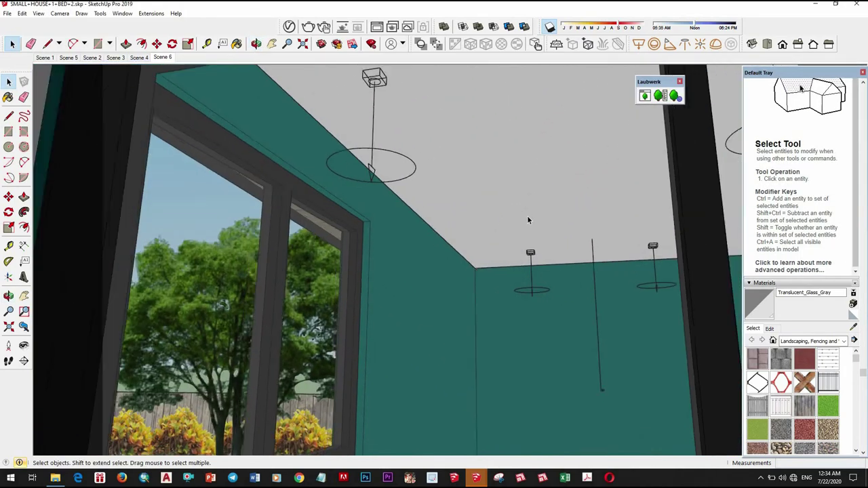
{"action": "scroll", "scroll_direction": "down", "scroll_amount": 3}
{"action": "scroll", "scroll_direction": "down", "scroll_amount": 3}
{"action": "scroll", "scroll_direction": "down", "scroll_amount": 3}
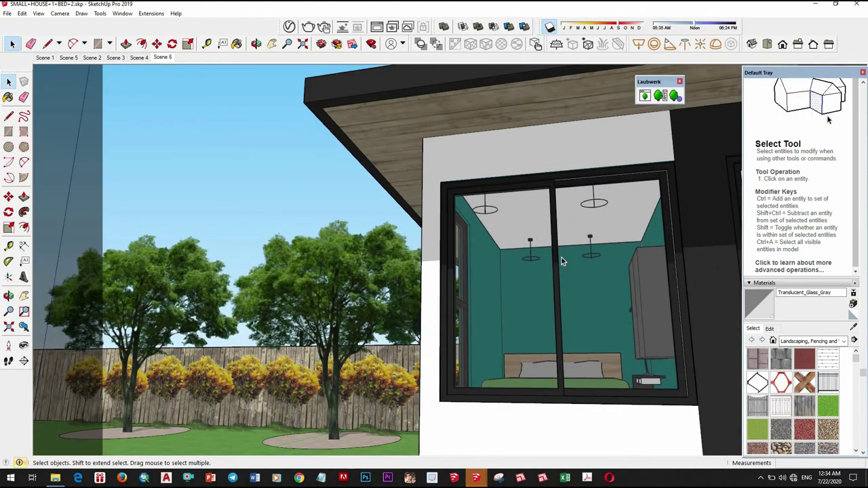
{"action": "scroll", "scroll_direction": "up", "scroll_amount": 3}
{"action": "left_click_drag", "start_coordinate": [513, 242], "coordinate": [567, 241]}
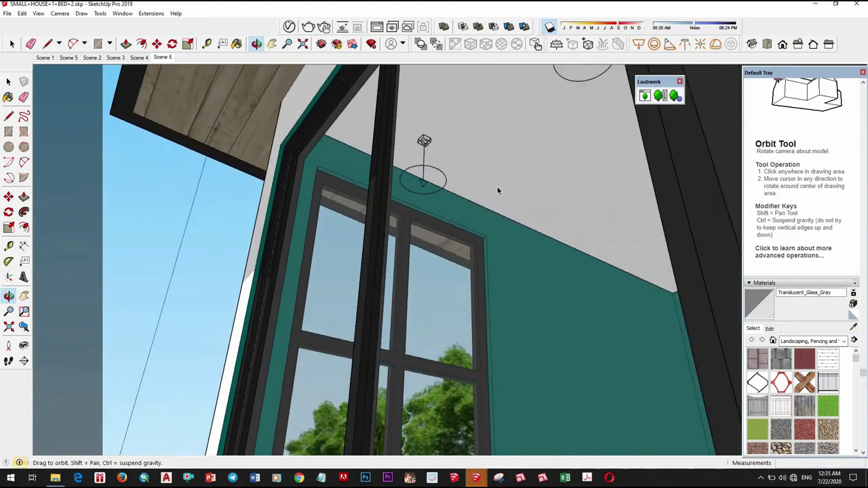
{"action": "scroll", "scroll_direction": "up", "scroll_amount": 3}
{"action": "scroll", "scroll_direction": "up", "scroll_amount": 3}
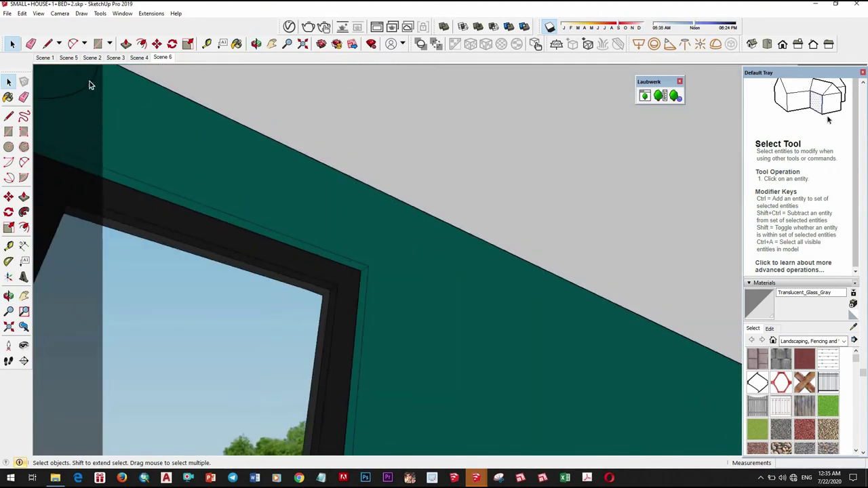
Step: Bring the window frame and ceiling into view and select the ceiling rectangle light
{"action": "left_click_drag", "start_coordinate": [713, 202], "coordinate": [710, 377]}
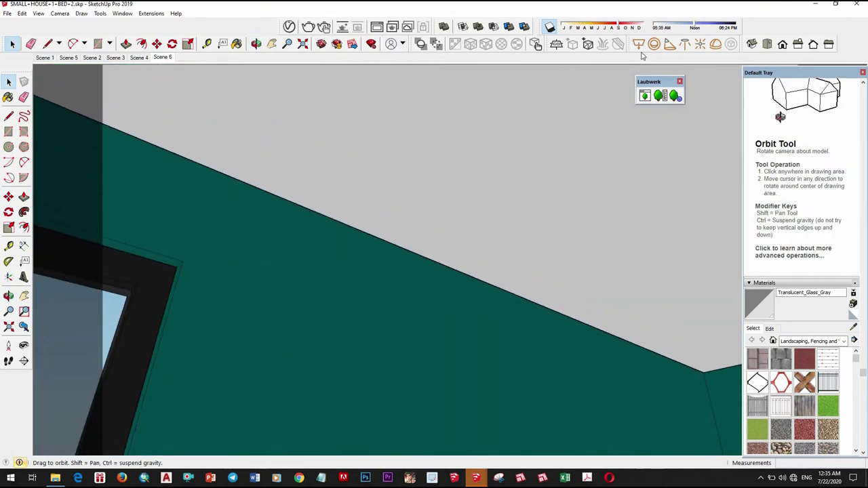
{"action": "key", "text": "r"}
{"action": "left_click_drag", "start_coordinate": [709, 289], "coordinate": [423, 198]}
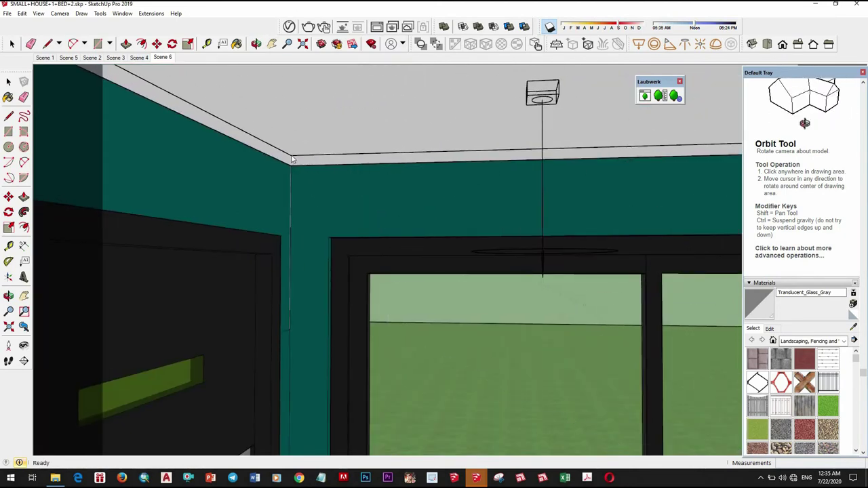
{"action": "key", "text": "space"}
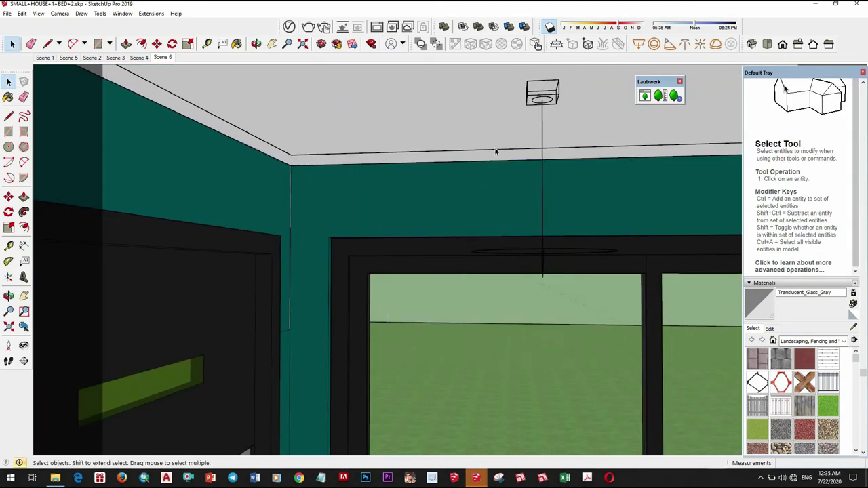
{"action": "left_click", "coordinate": [507, 156]}
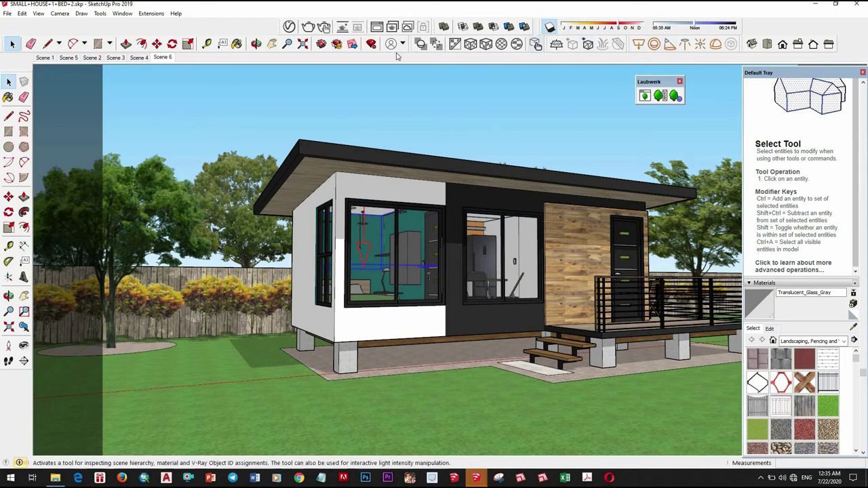
Step: Tint Rectangle Light#1 a warm peach-orange in the Asset Editor and review a test render
{"action": "left_click", "coordinate": [289, 26]}
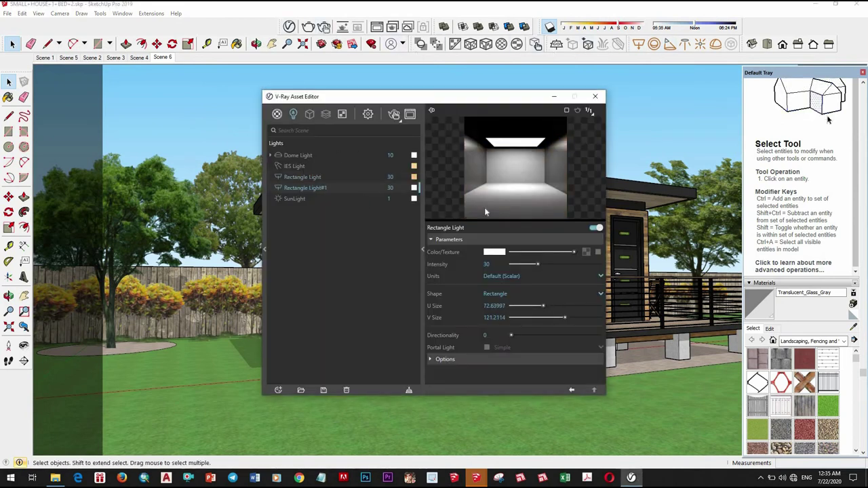
{"action": "left_click", "coordinate": [494, 252]}
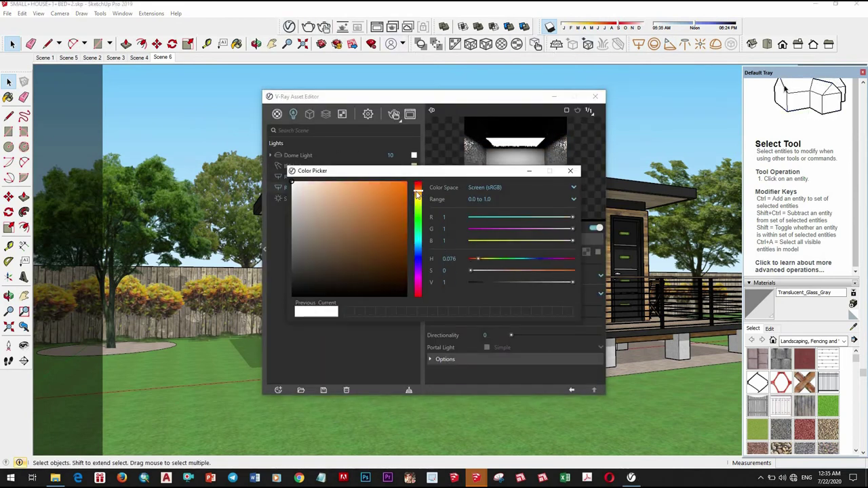
{"action": "left_click", "coordinate": [344, 181]}
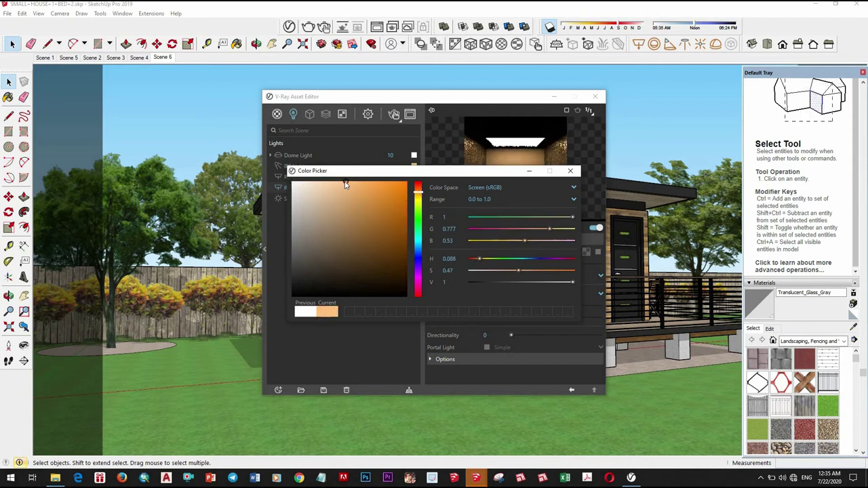
{"action": "left_click", "coordinate": [570, 170]}
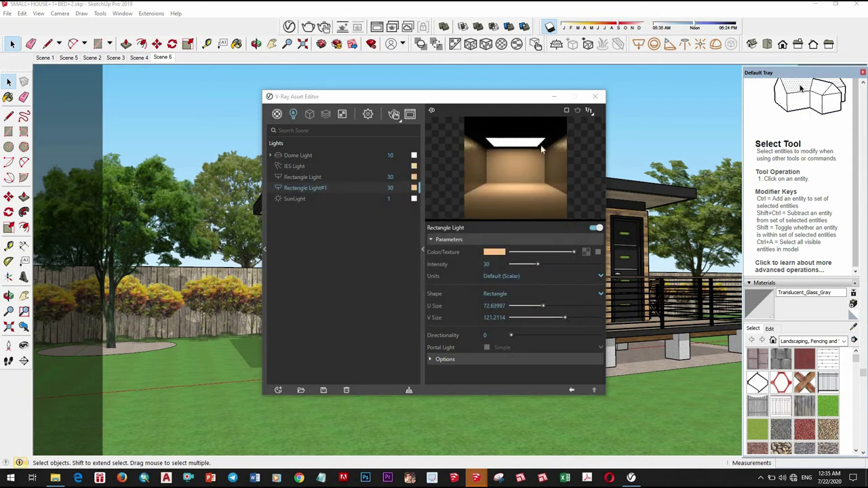
{"action": "left_click", "coordinate": [595, 96]}
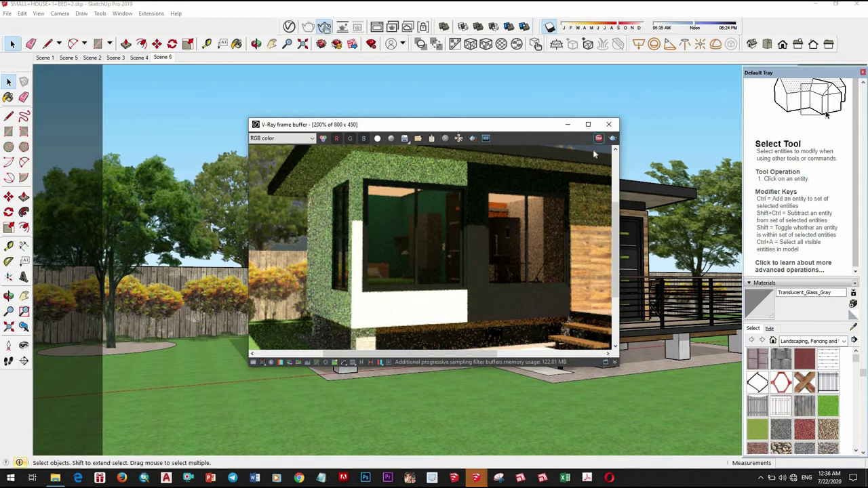
{"action": "left_click", "coordinate": [609, 125]}
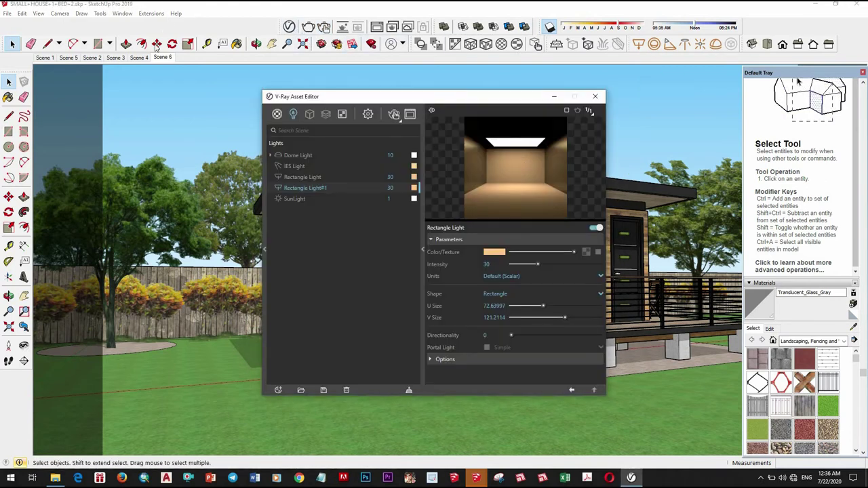
Step: Turn off Interactive rendering and set the output size to 1850×1041
{"action": "left_click", "coordinate": [367, 114]}
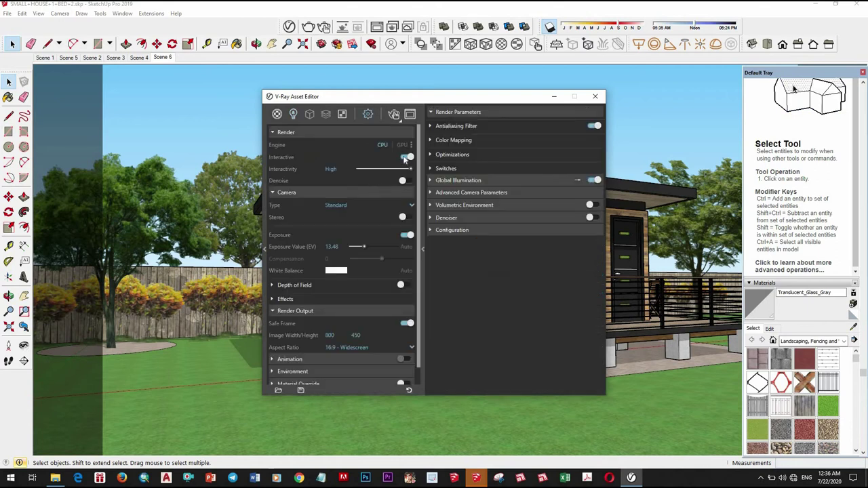
{"action": "left_click", "coordinate": [405, 157]}
{"action": "type", "text": "12"}
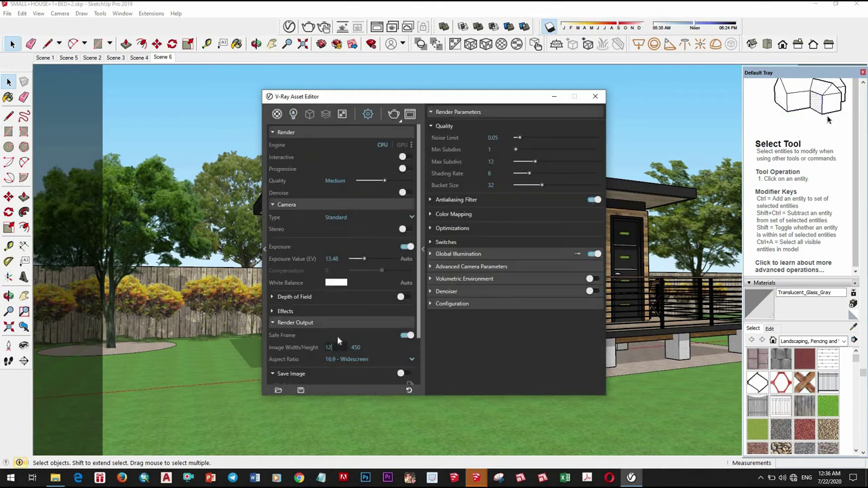
{"action": "type", "text": "50"}
{"action": "key", "text": "Return"}
{"action": "double_click", "coordinate": [346, 341]}
Step: Set Max Subdivs to 24 and Bucket Size to 72
{"action": "left_click", "coordinate": [491, 162]}
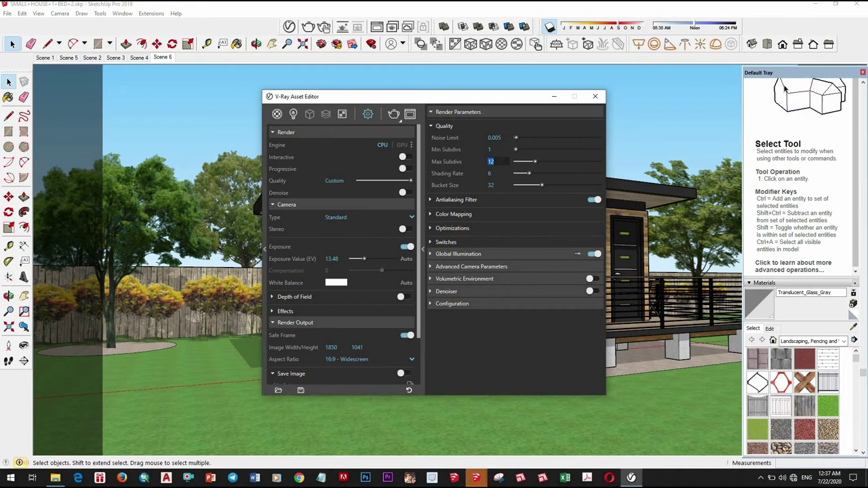
{"action": "key", "text": "BackSpace"}
{"action": "left_click", "coordinate": [472, 183]}
{"action": "type", "text": "72"}
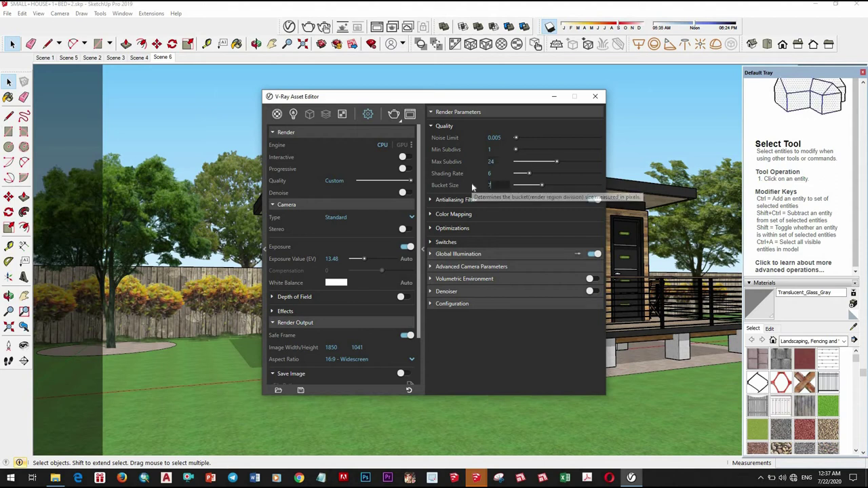
{"action": "key", "text": "Return"}
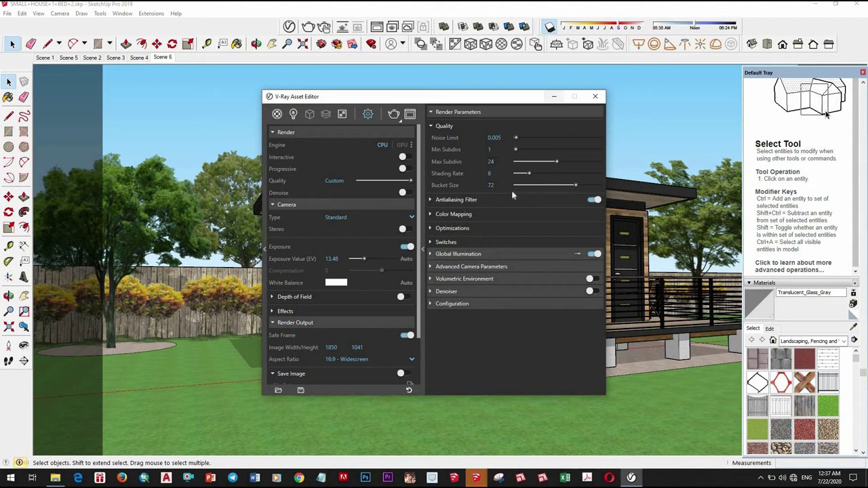
Step: Switch the antialiasing filter to Triangle with size 1
{"action": "left_click", "coordinate": [457, 199]}
{"action": "left_click", "coordinate": [556, 211]}
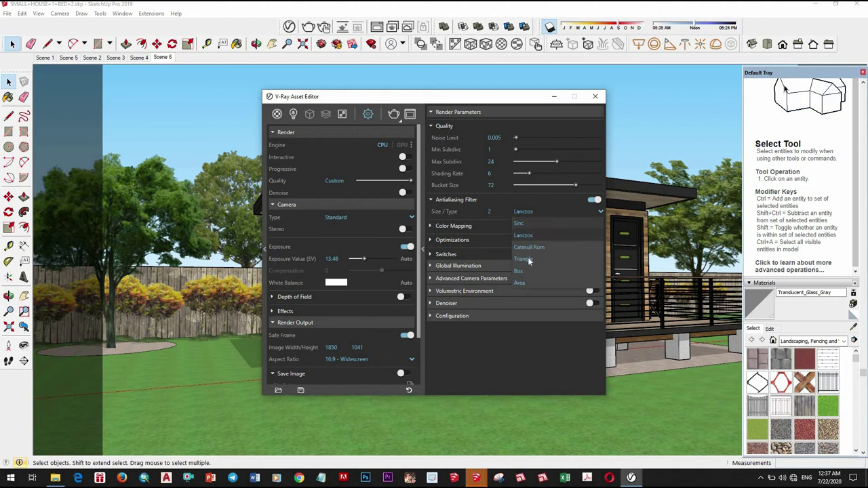
{"action": "left_click", "coordinate": [529, 272]}
{"action": "key", "text": "Tab"}
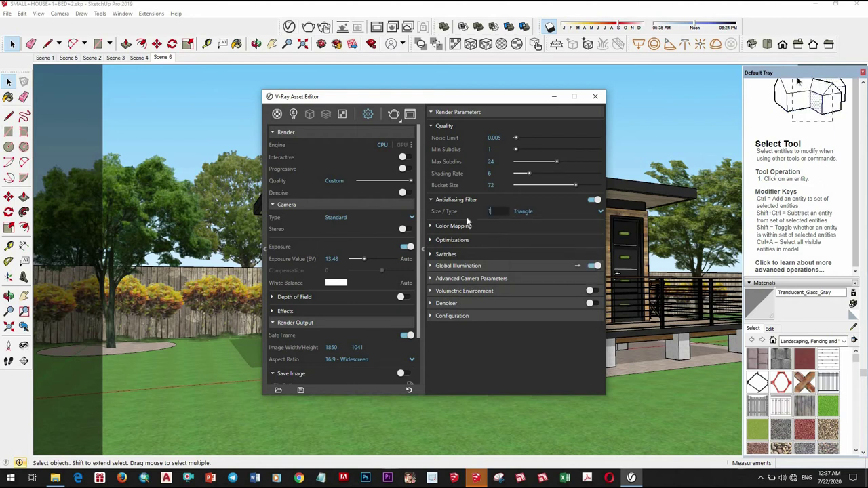
{"action": "left_click", "coordinate": [491, 228]}
{"action": "left_click", "coordinate": [474, 243]}
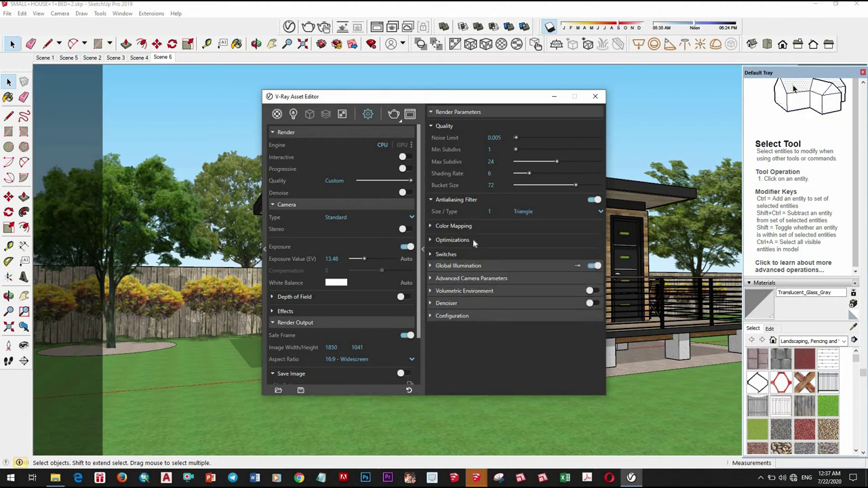
{"action": "left_click", "coordinate": [475, 241]}
{"action": "left_click", "coordinate": [481, 241]}
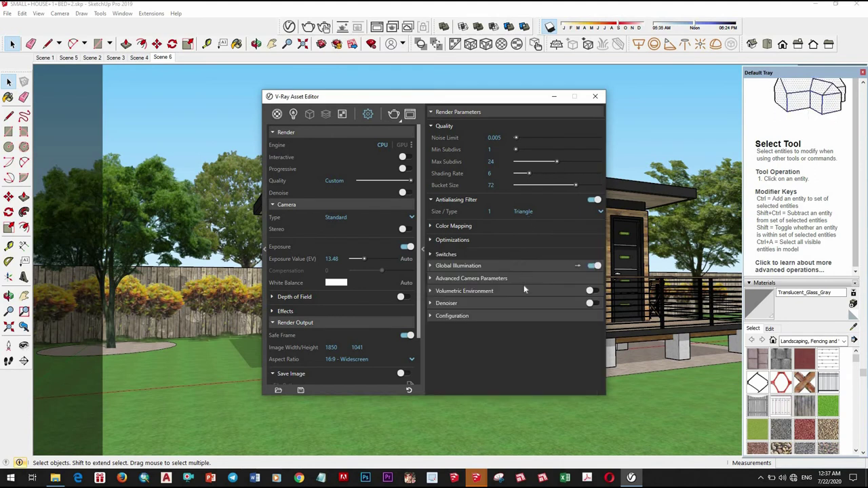
Step: Use Irradiance map GI with Min Rate -4 and Light Cache Subdivs 1500, then close settings
{"action": "left_click", "coordinate": [519, 265]}
{"action": "left_click", "coordinate": [510, 290]}
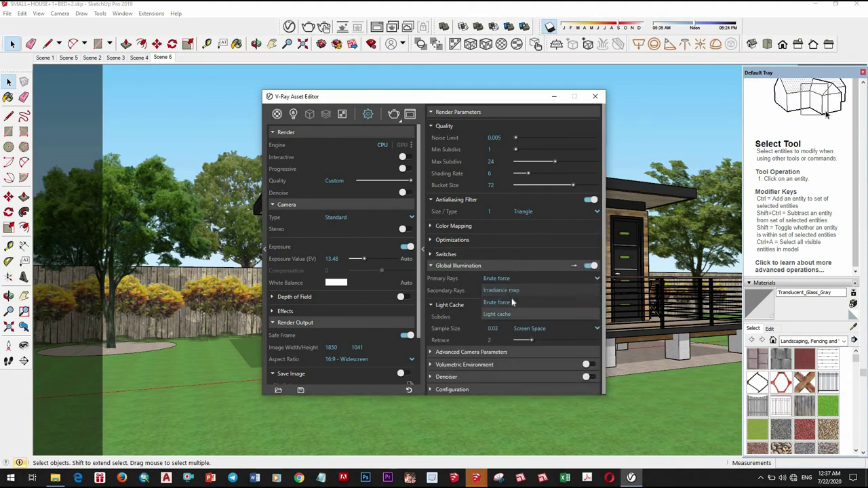
{"action": "left_click", "coordinate": [514, 290]}
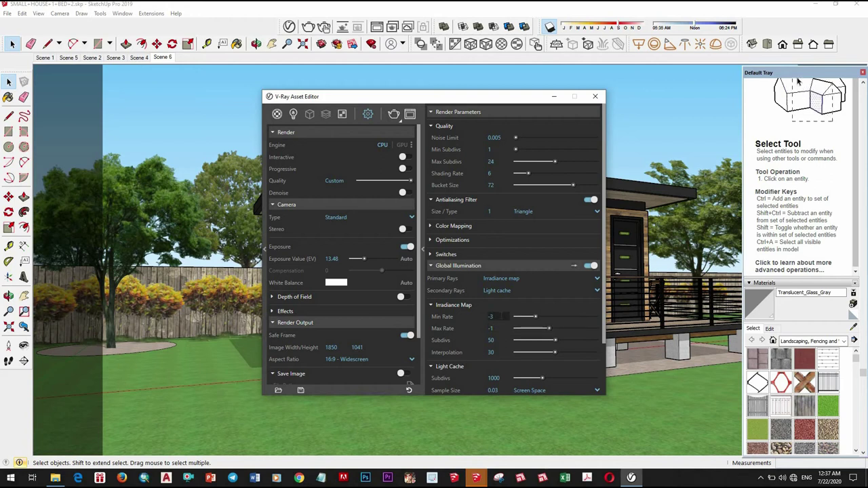
{"action": "left_click_drag", "start_coordinate": [491, 317], "coordinate": [510, 309]}
{"action": "type", "text": "-4"}
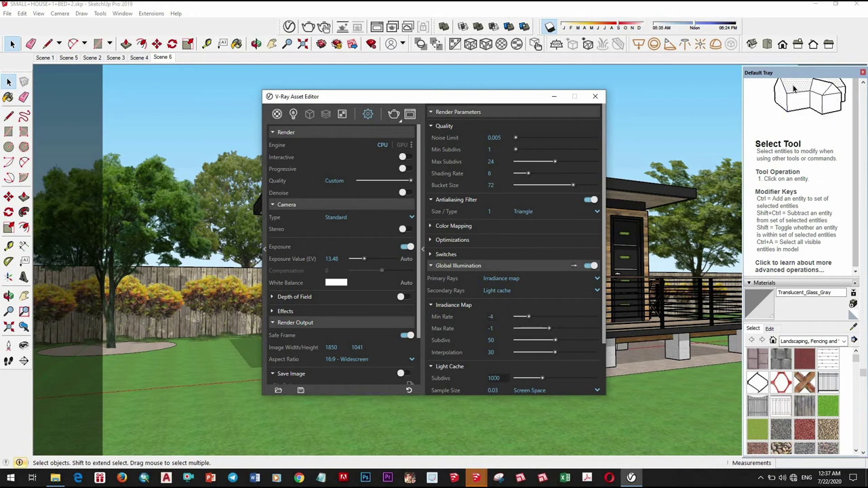
{"action": "left_click", "coordinate": [493, 378]}
{"action": "type", "text": "1500"}
{"action": "key", "text": "Return"}
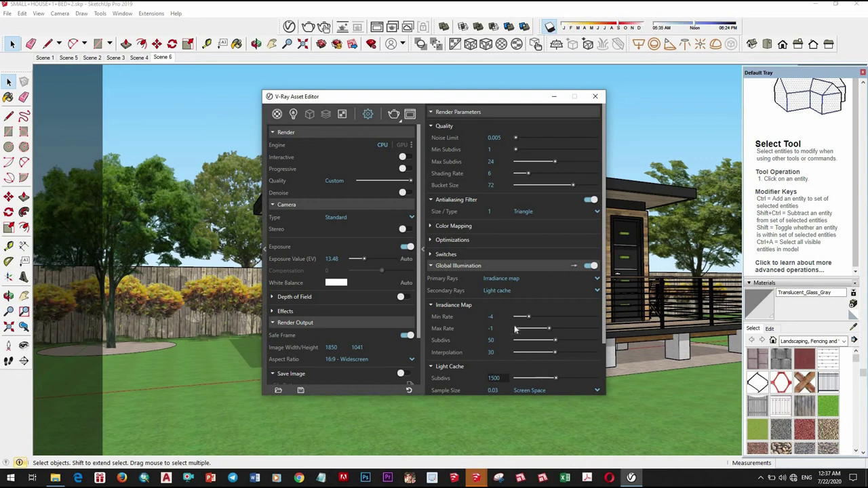
{"action": "scroll", "scroll_direction": "down", "scroll_amount": 3}
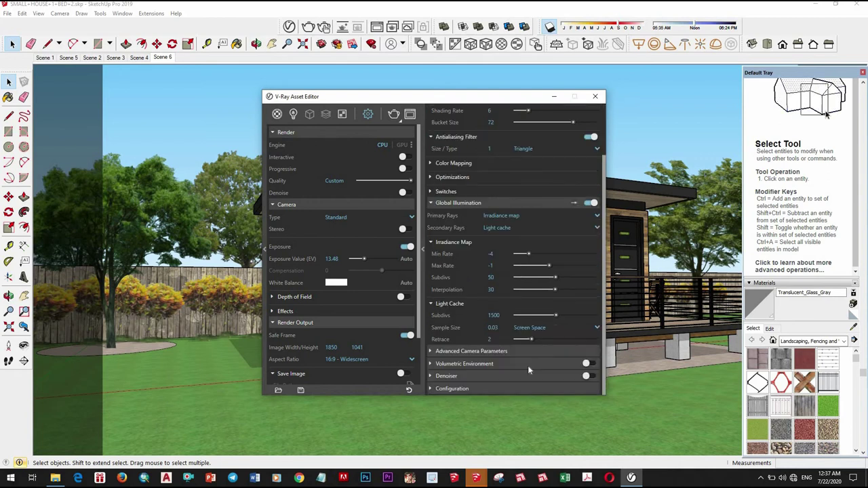
{"action": "scroll", "scroll_direction": "up", "scroll_amount": 3}
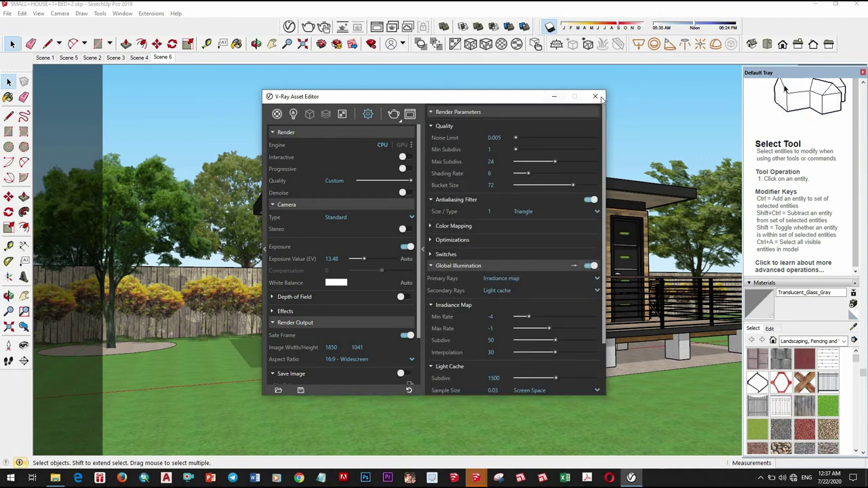
{"action": "left_click", "coordinate": [595, 96]}
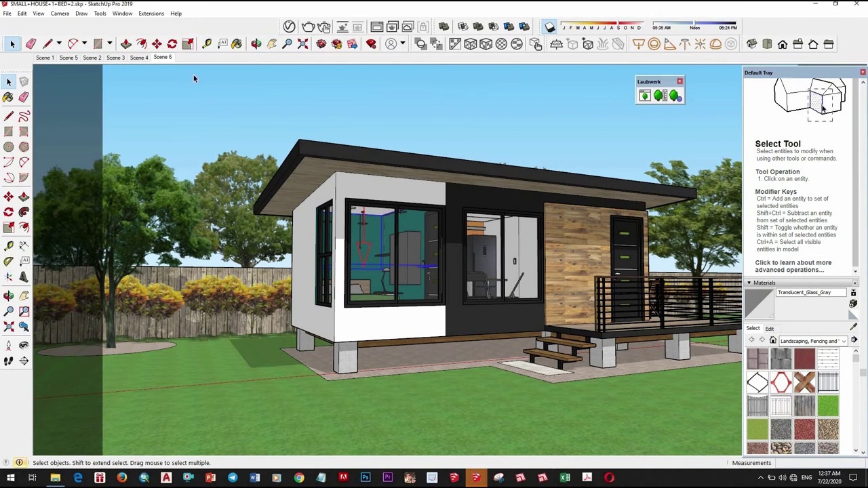
Step: Click empty space in the viewport to clear the selection around the house
{"action": "left_click", "coordinate": [337, 91]}
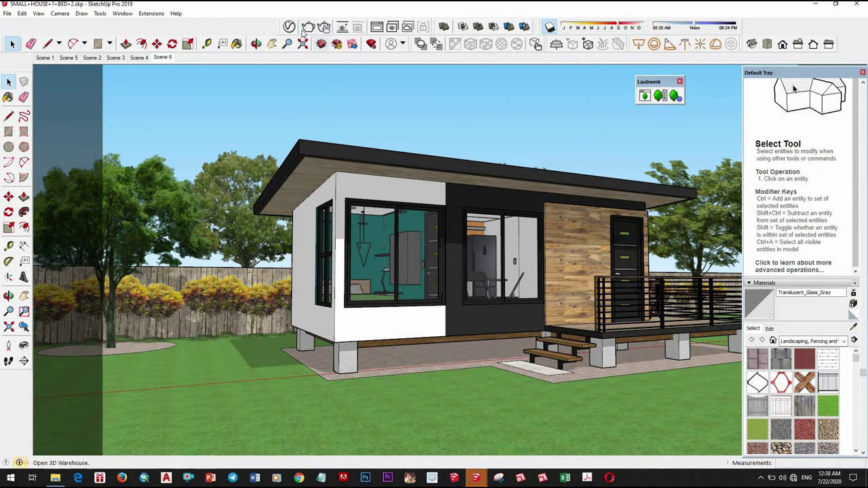
Step: Start the final V-Ray render of the Scene 6 house in the frame buffer
{"action": "left_click", "coordinate": [306, 27]}
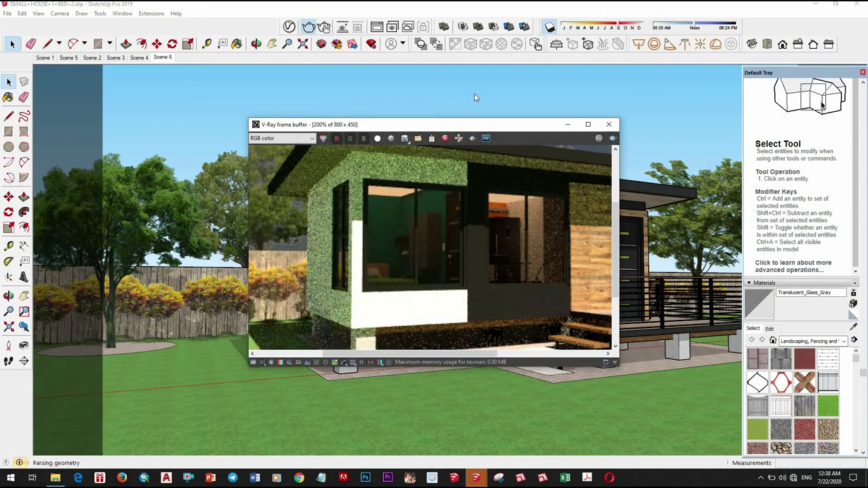